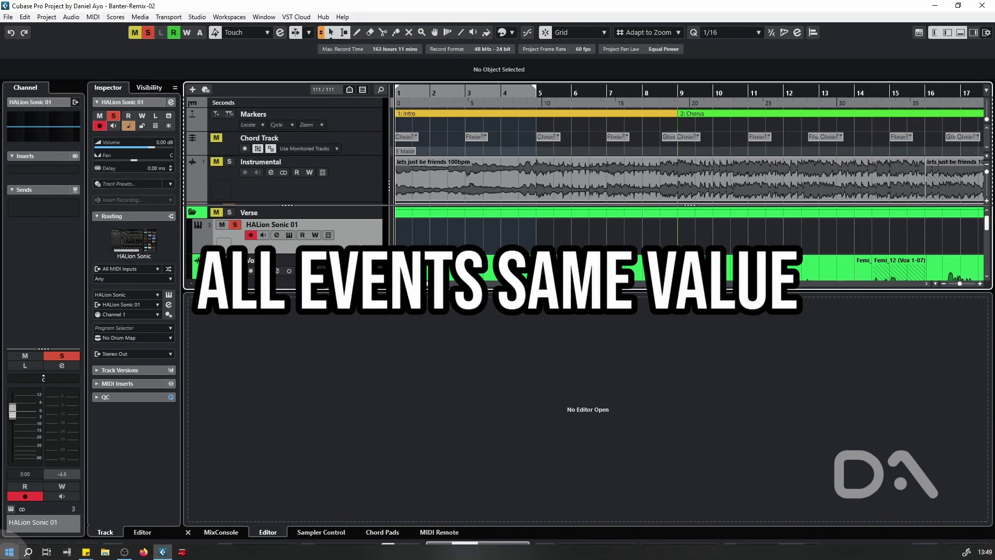
Check and close the HALion Sonic window, then start recording chords on HALion Sonic 01.
click(132, 239)
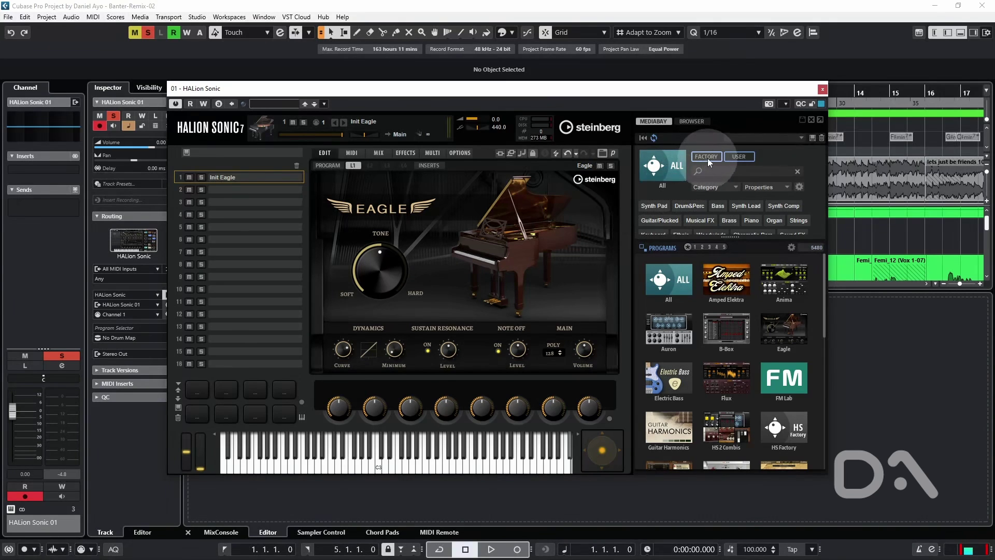
click(823, 90)
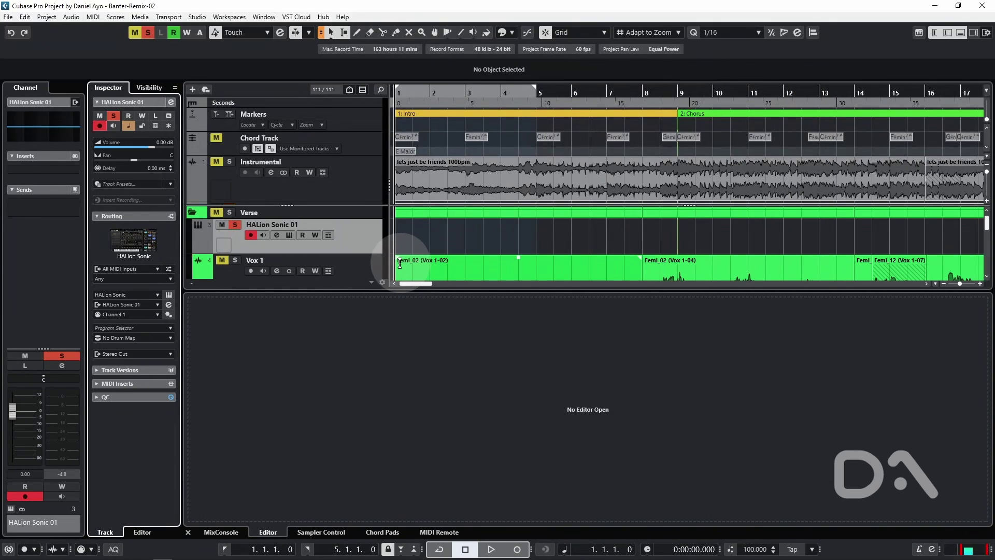
key(KP_Multiply)
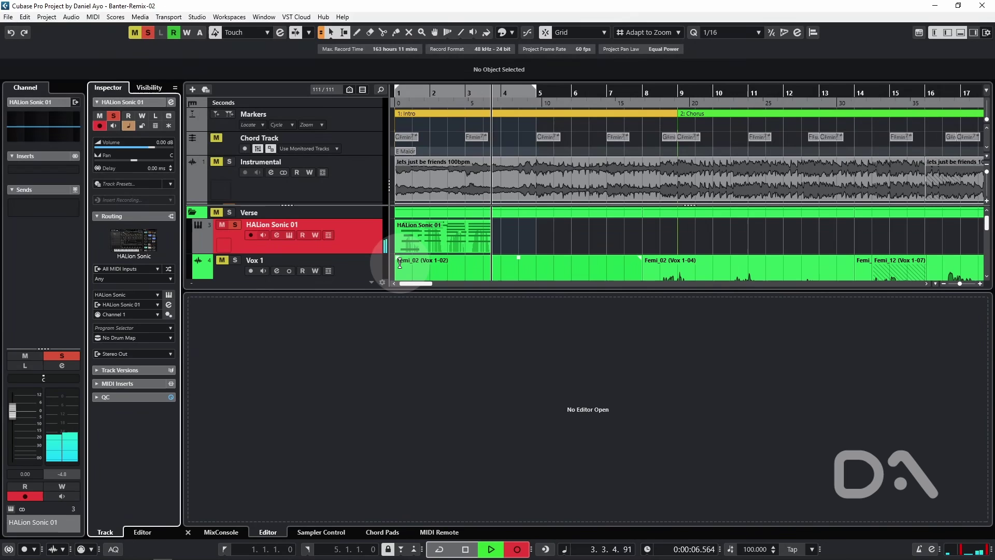
Stop recording and shorten the bar-3 chord notes to end at 3.4.1.85 (length 0.2.3.35).
key(space)
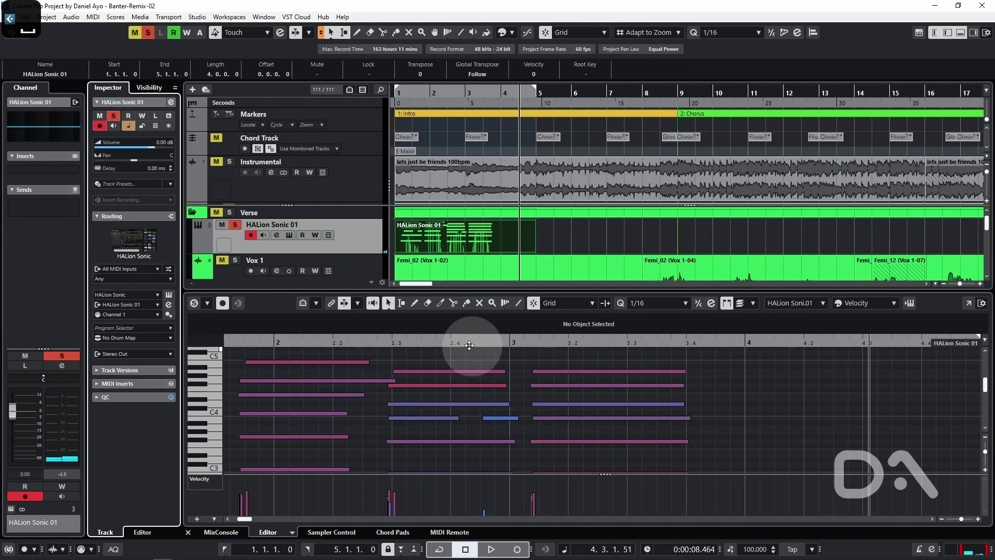
drag(422, 289, 419, 259)
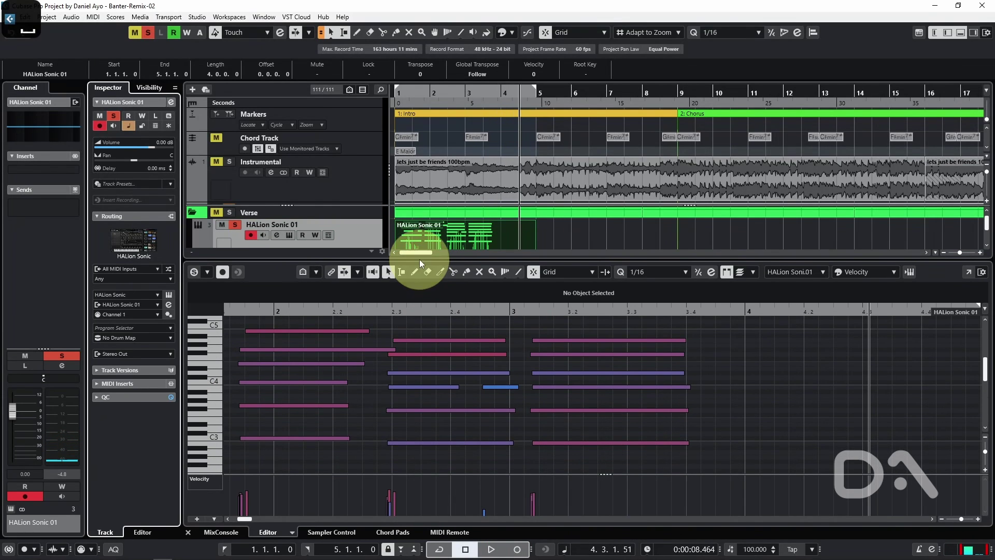
drag(404, 310, 405, 309)
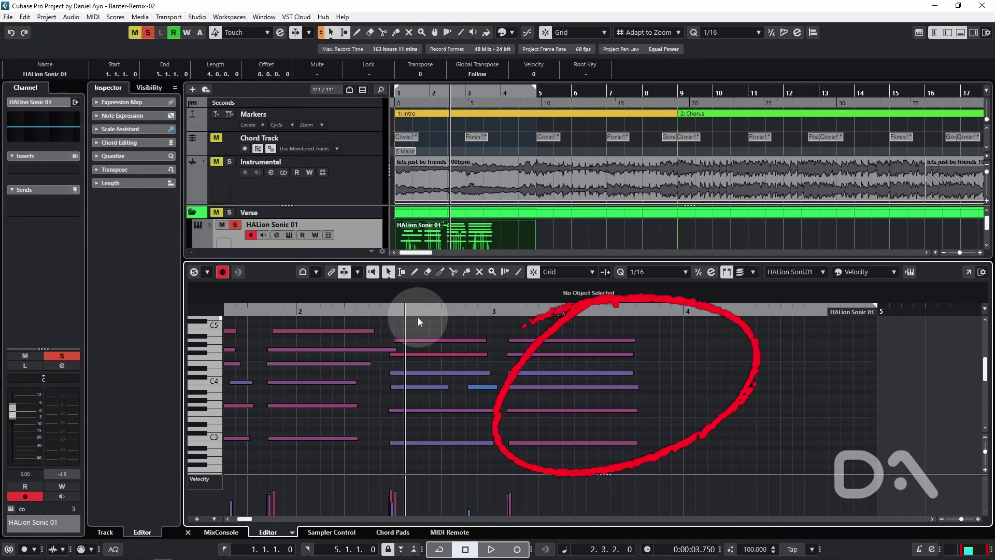
mouse_move(554, 327)
mouse_down()
mouse_move(633, 453)
mouse_move(652, 456)
mouse_up()
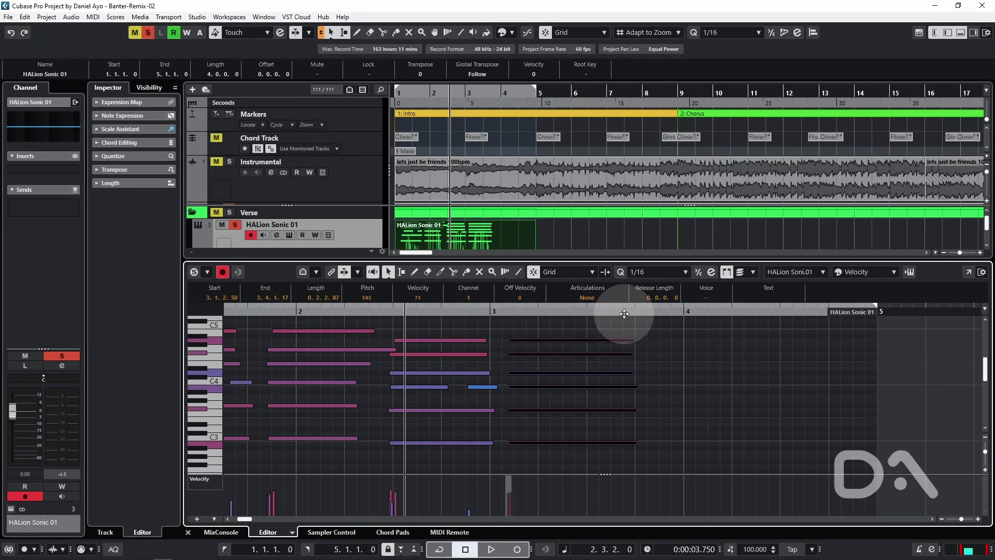
mouse_move(634, 342)
mouse_down()
mouse_move(617, 343)
mouse_move(655, 347)
mouse_move(627, 351)
mouse_move(644, 354)
mouse_up()
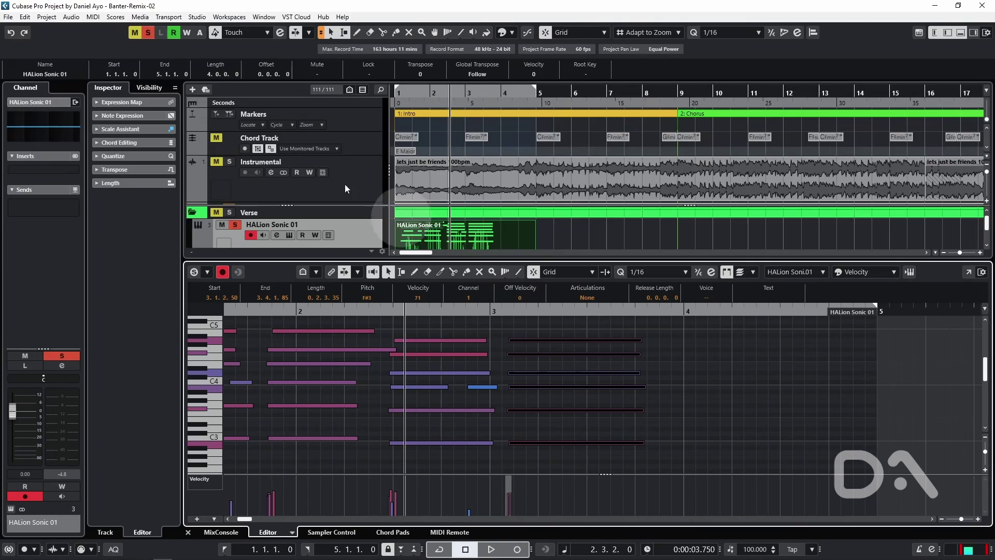
In Tool Modifiers preferences, give Size Objects > All Events Same Value the Shift modifier.
click(25, 16)
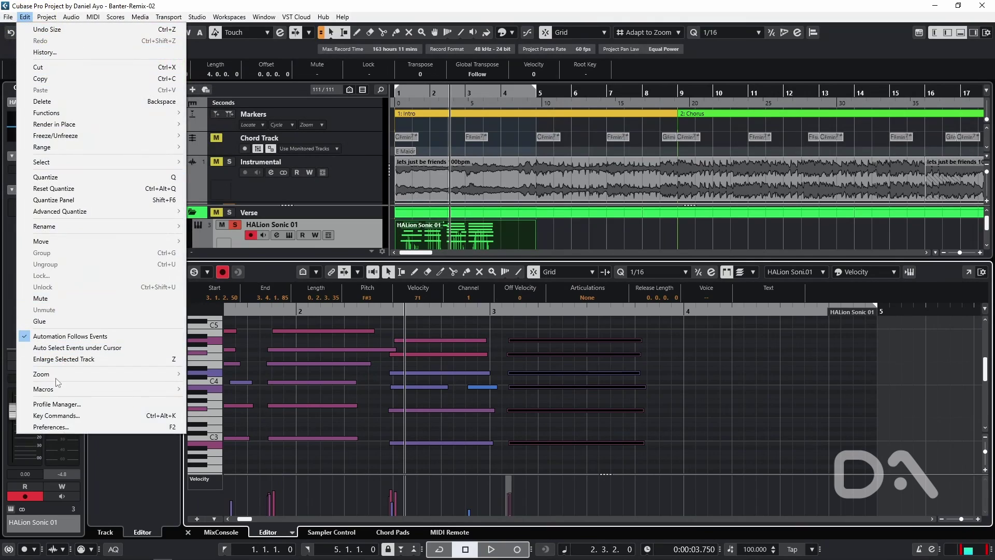
click(48, 434)
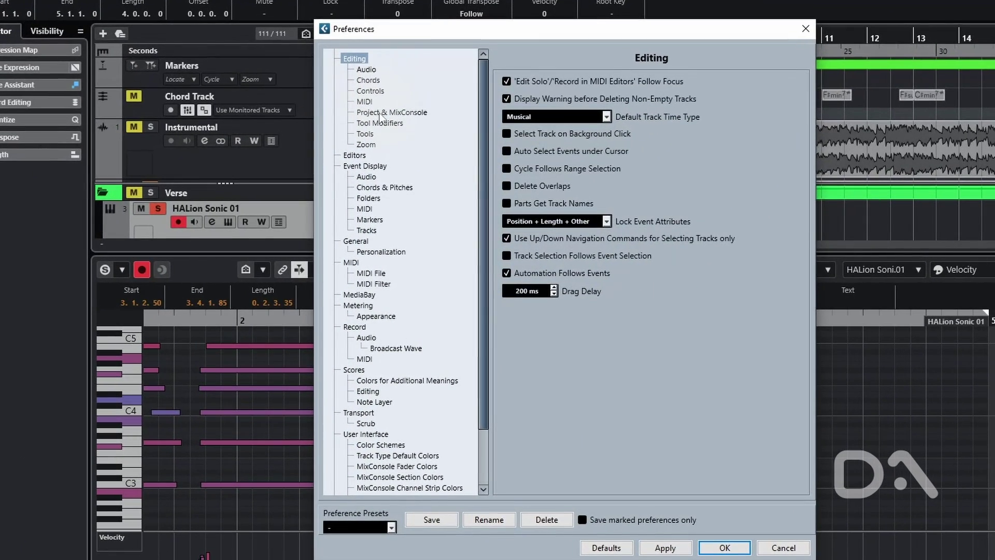
click(380, 124)
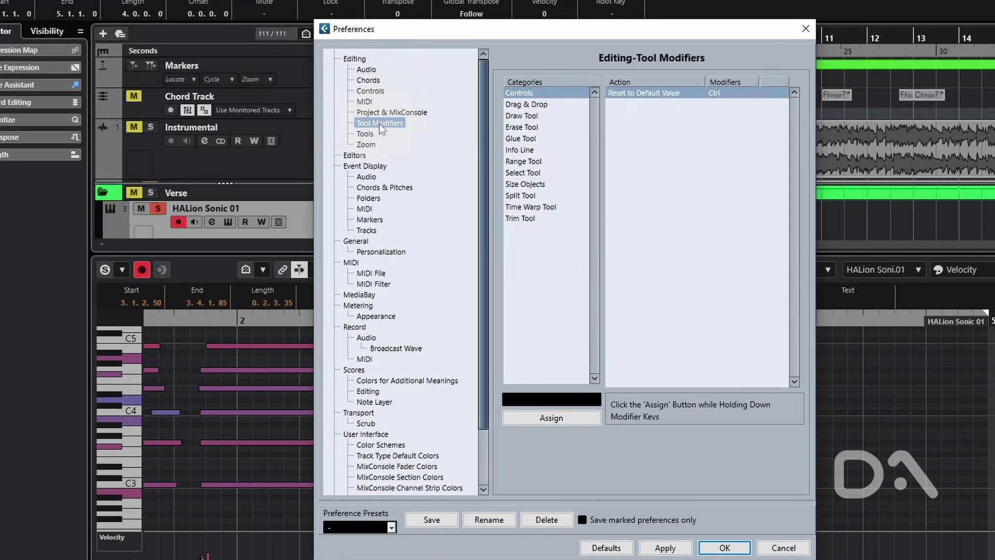
click(513, 185)
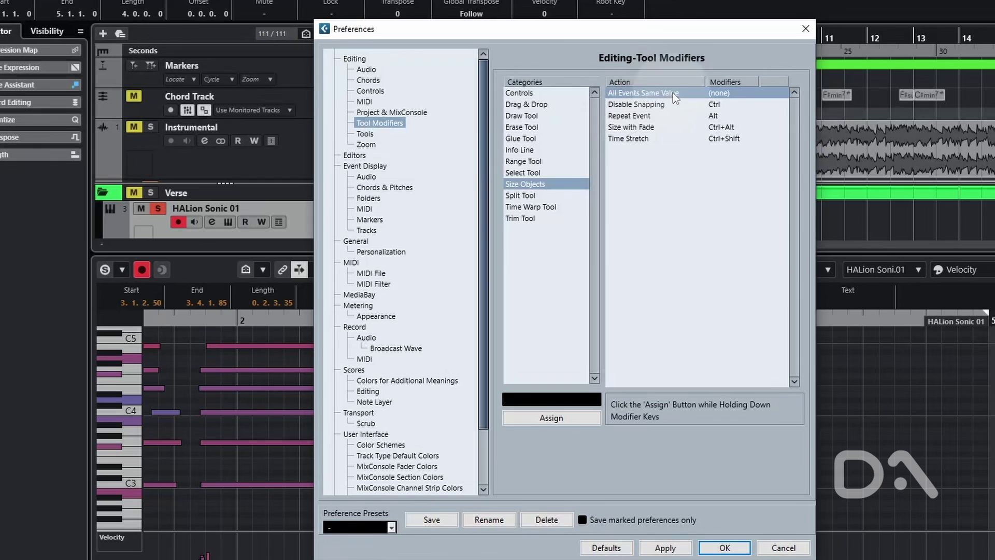
shift+click(560, 419)
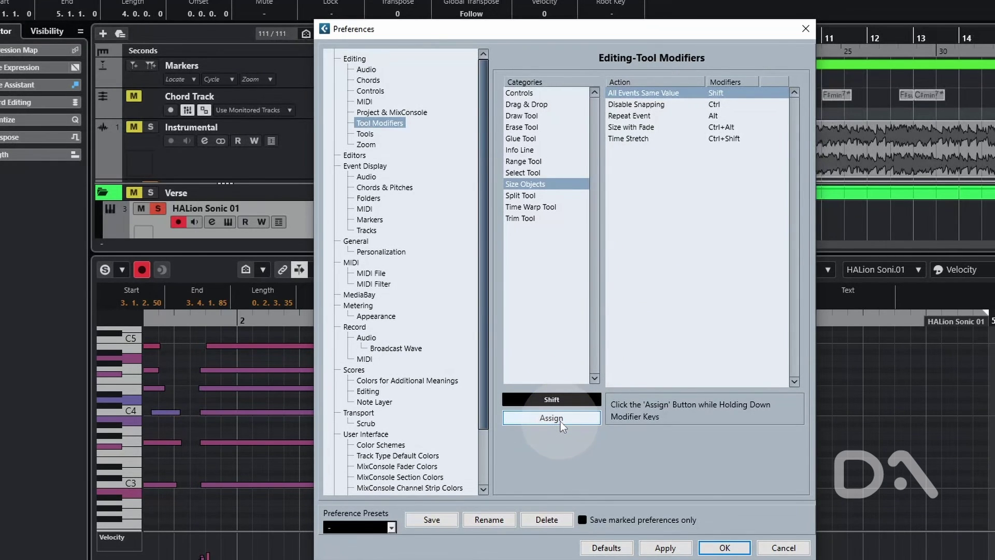
click(725, 548)
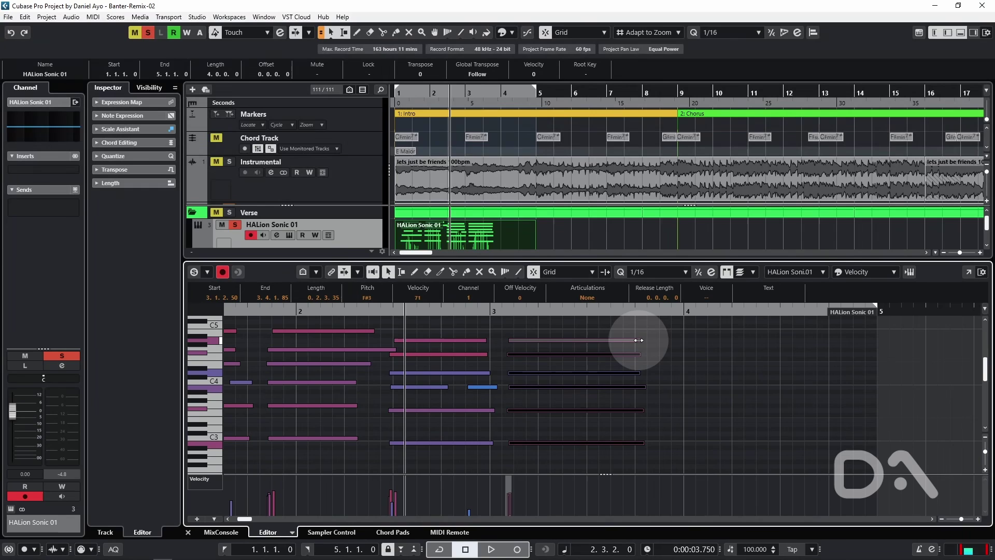
Shift-drag the selected bar-3 chord notes so each has length 0.1.3.65.
mouse_move(639, 340)
mouse_down()
mouse_move(648, 340)
mouse_move(630, 344)
mouse_up()
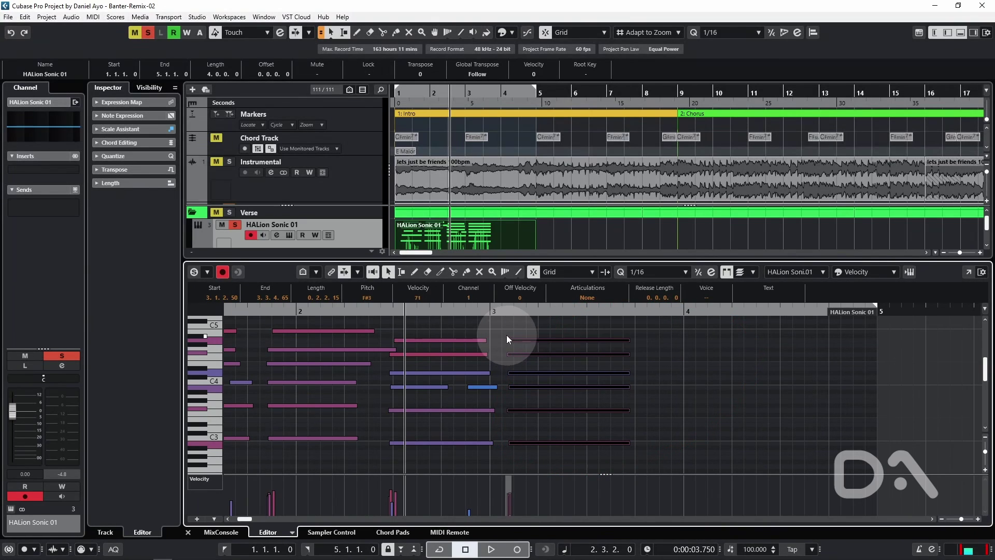
drag(506, 335, 539, 443)
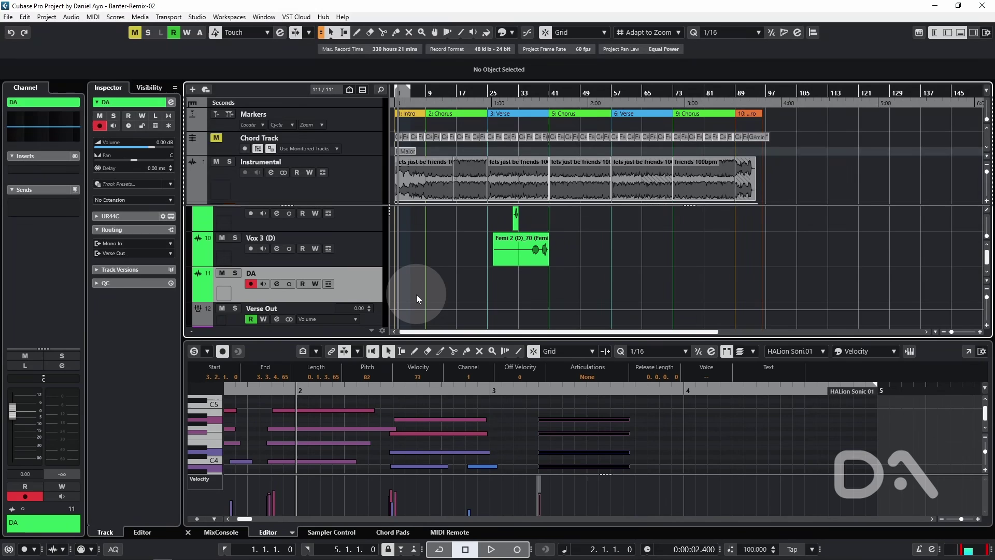
Enter 60 for Audio Pre-Record Seconds in the Record > Audio preferences and confirm.
key(F2)
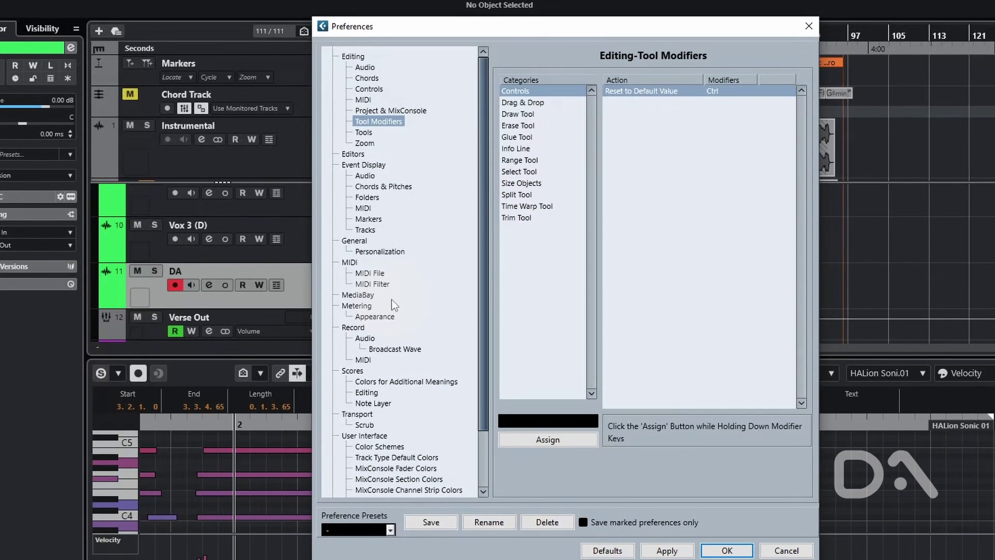
click(353, 327)
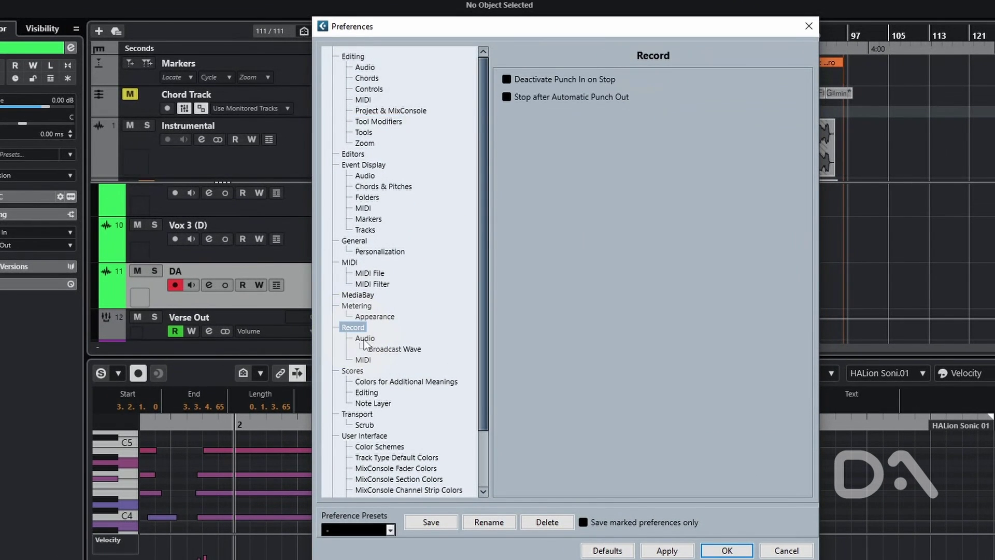
click(365, 340)
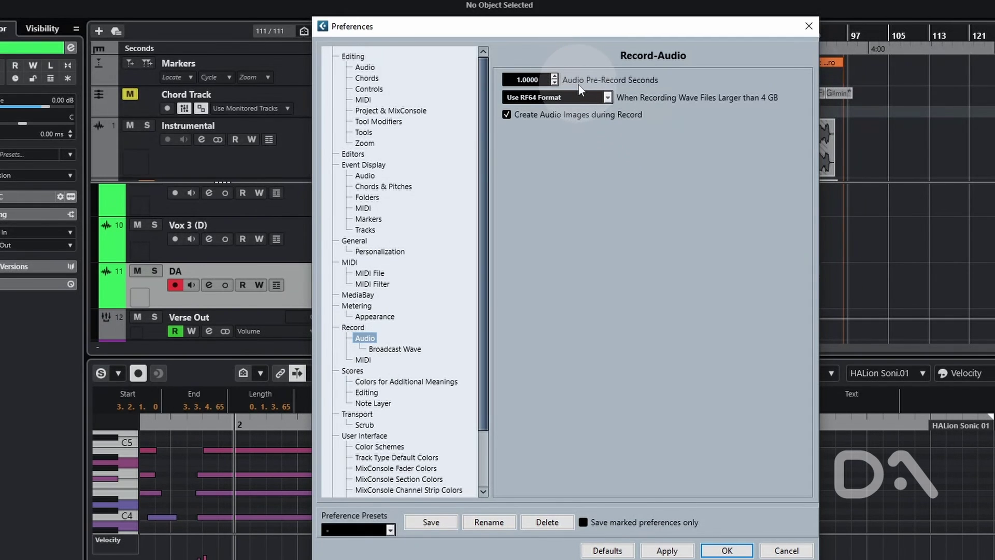
double_click(527, 79)
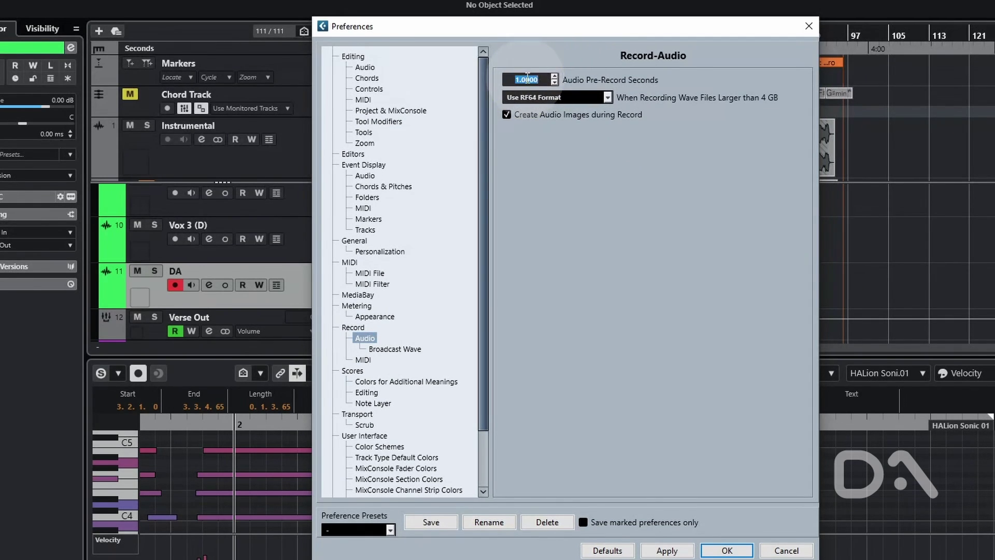
text(60)
key(Return)
click(727, 551)
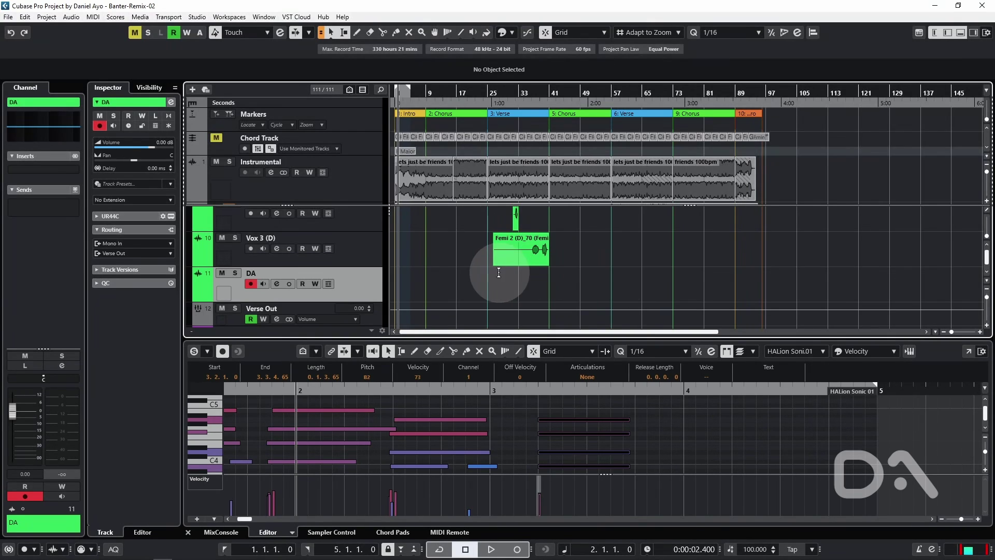
click(519, 259)
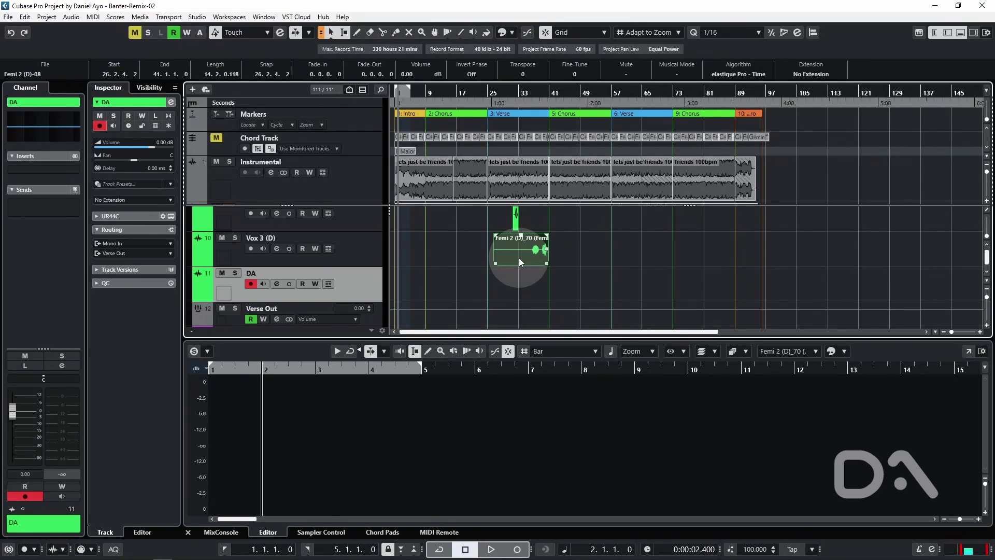
key(ctrl+shift+f)
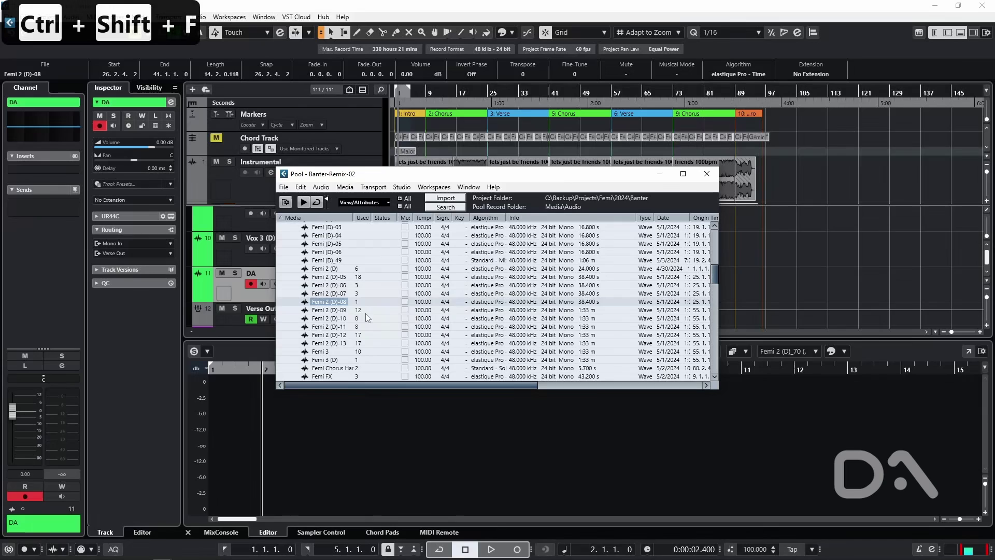
right_click(330, 305)
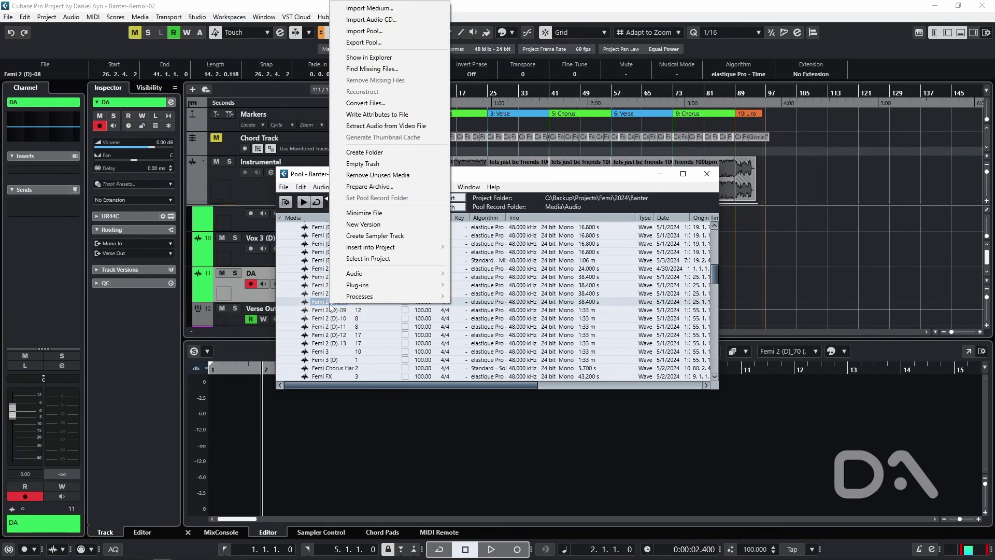
click(389, 216)
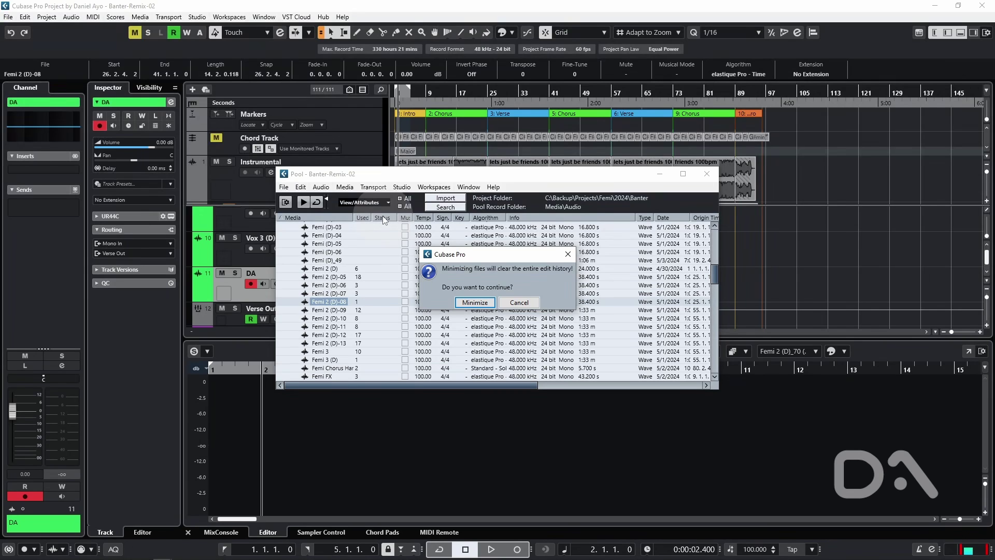
click(519, 302)
click(706, 174)
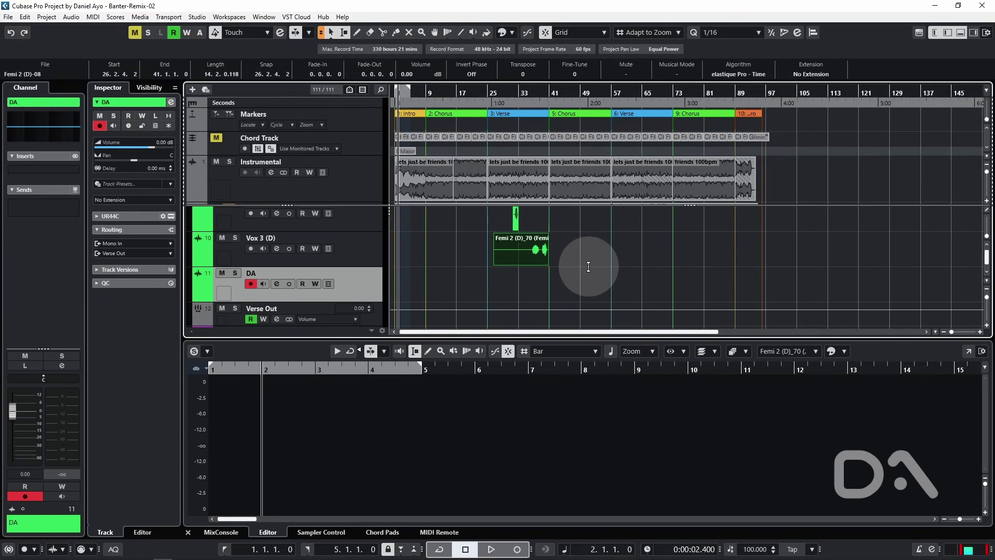
Solo the DA track, record the DA_01 take, then shift it along the timeline.
click(234, 273)
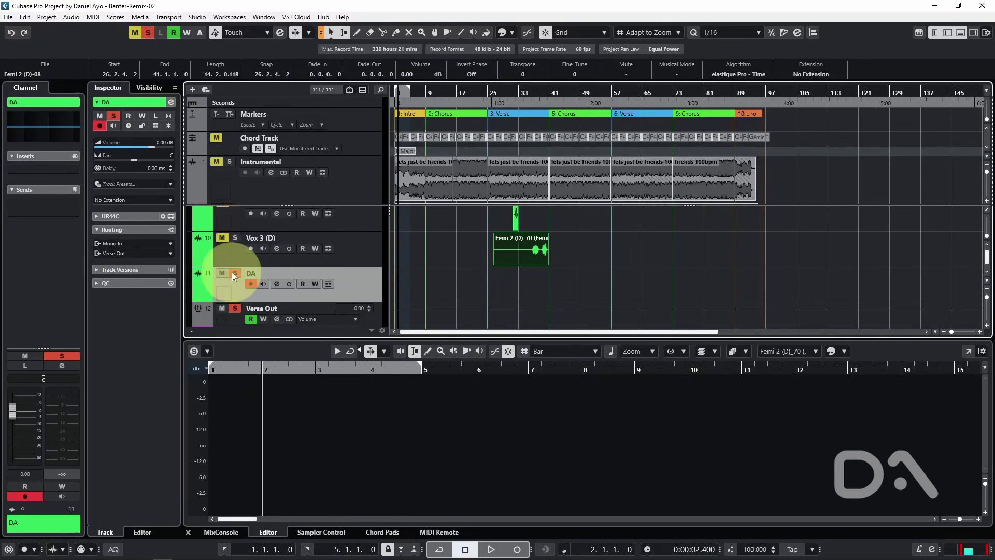
key(KP_Multiply)
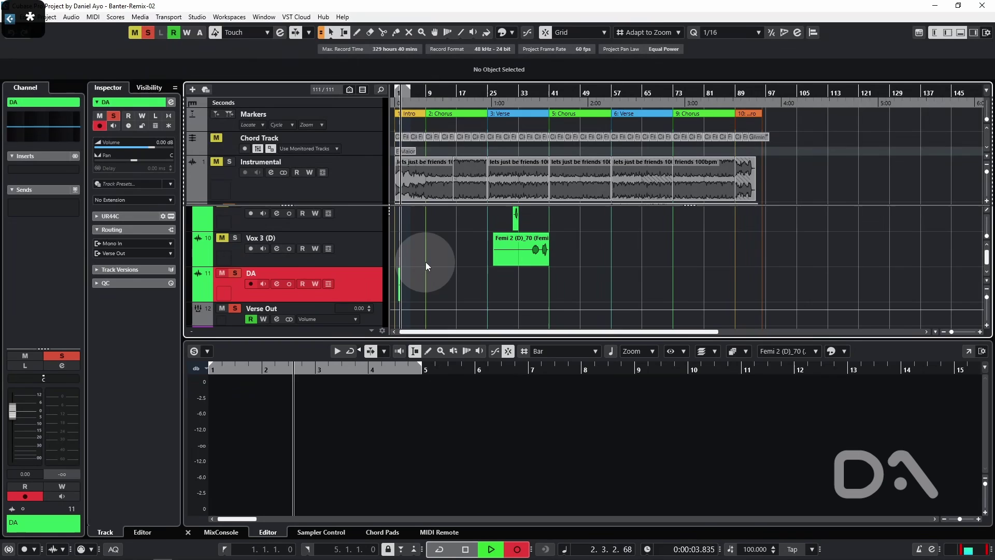
key(space)
drag(422, 89, 362, 128)
drag(443, 291, 408, 272)
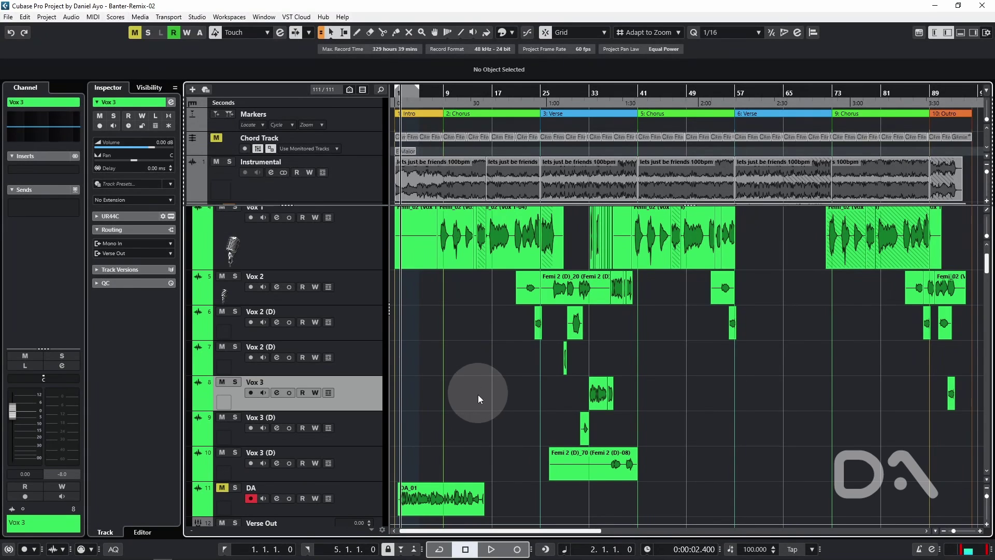
Enable Track Selection Follows Event Selection in the Editing preferences.
click(598, 400)
click(576, 323)
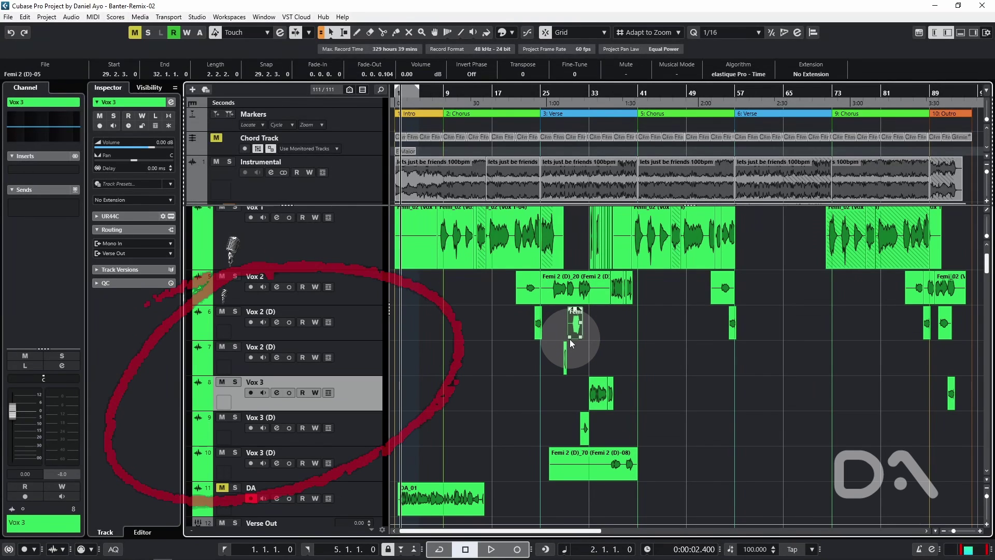
key(F2)
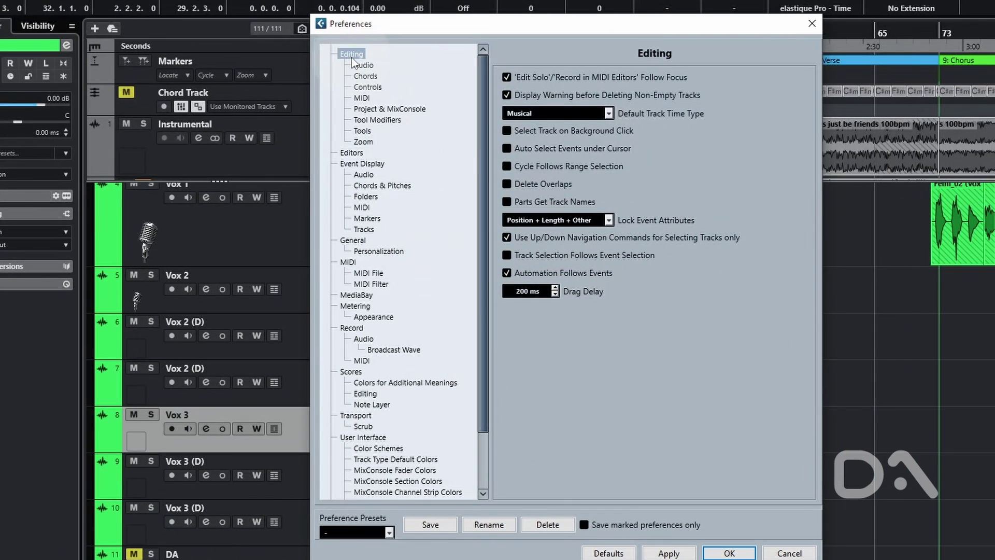
click(506, 256)
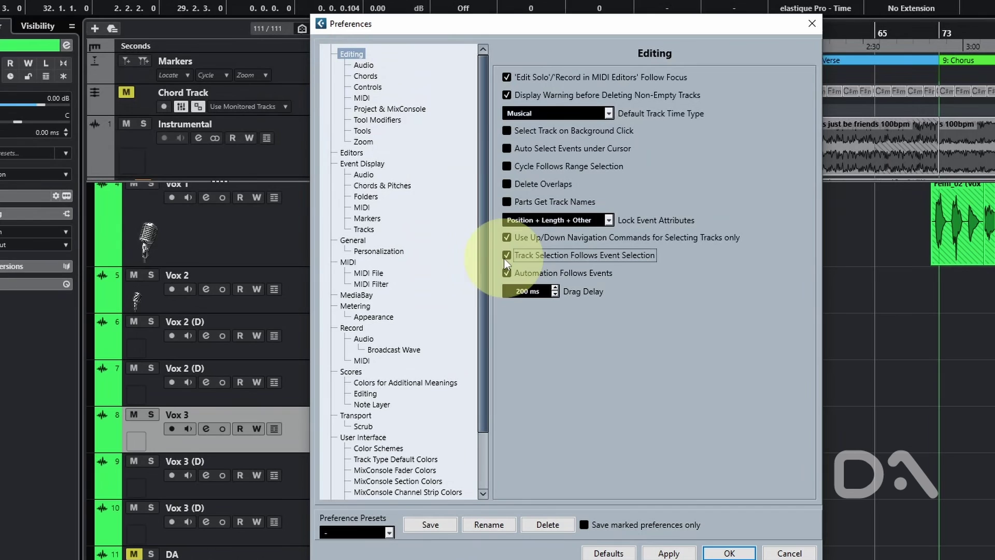
click(730, 554)
Select events on Vox 2 and Vox 3 to check their tracks follow the selection.
click(562, 298)
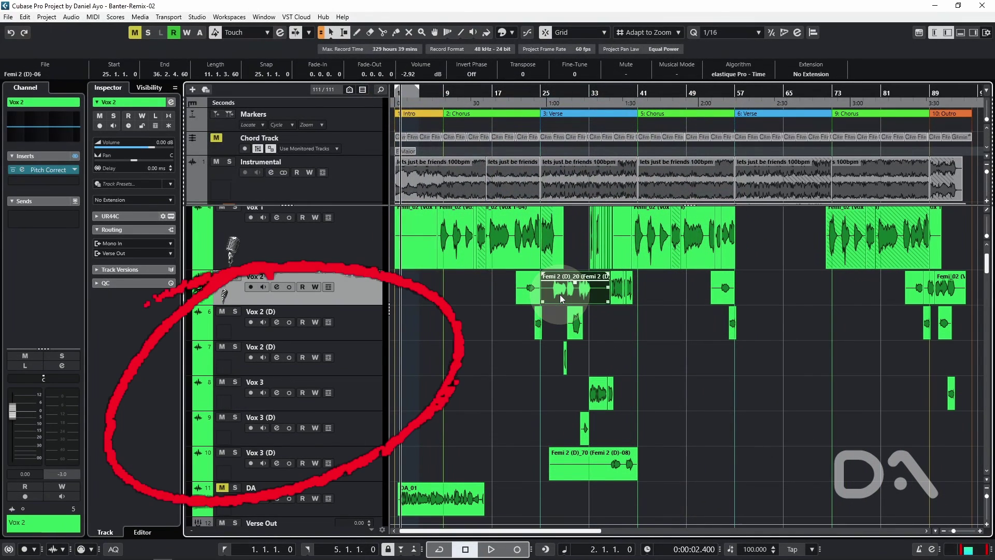
click(574, 324)
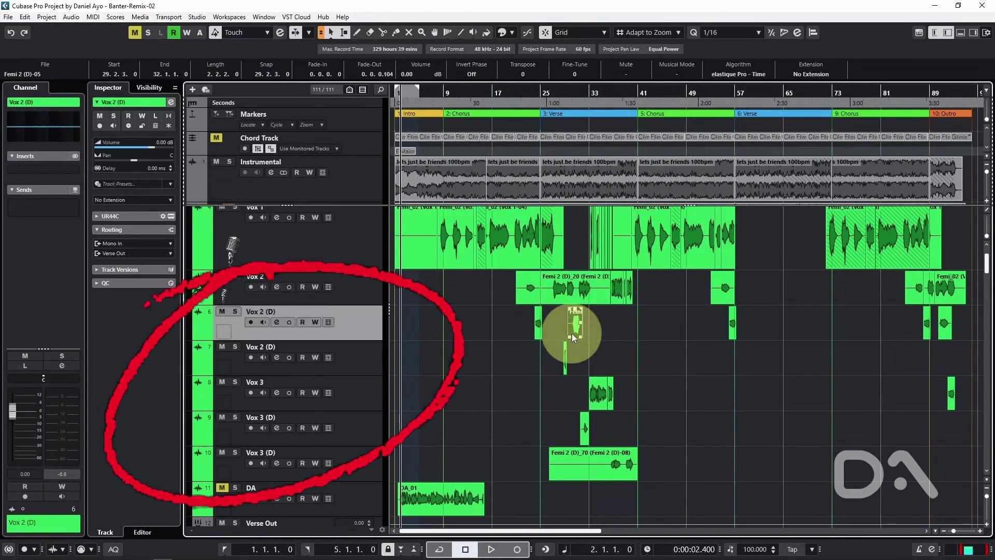
click(569, 476)
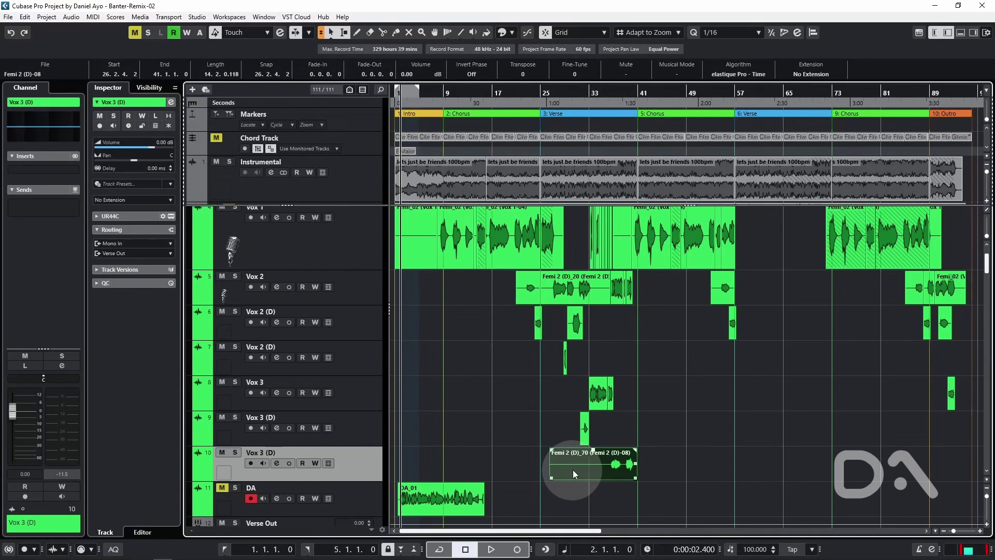
click(605, 404)
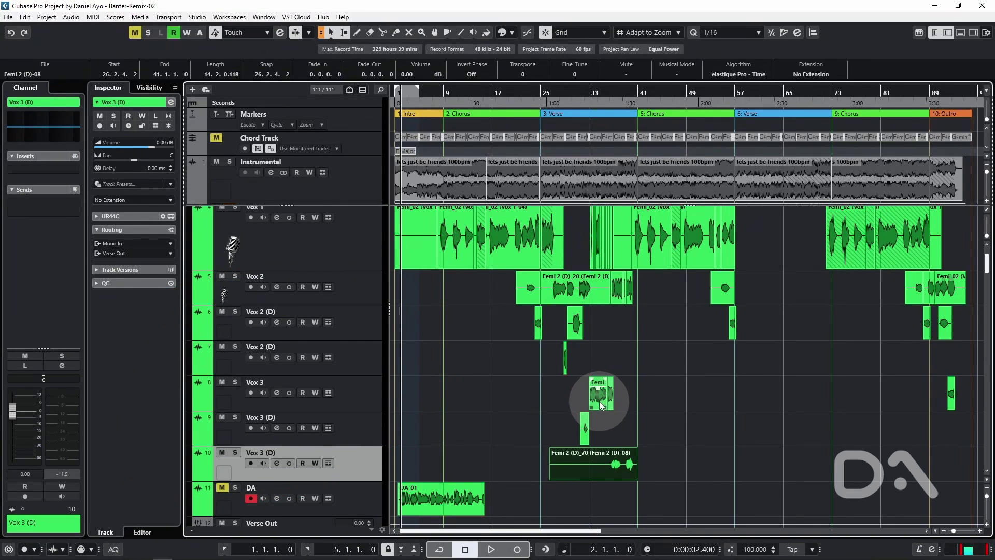
shift+click(600, 402)
shift+click(575, 301)
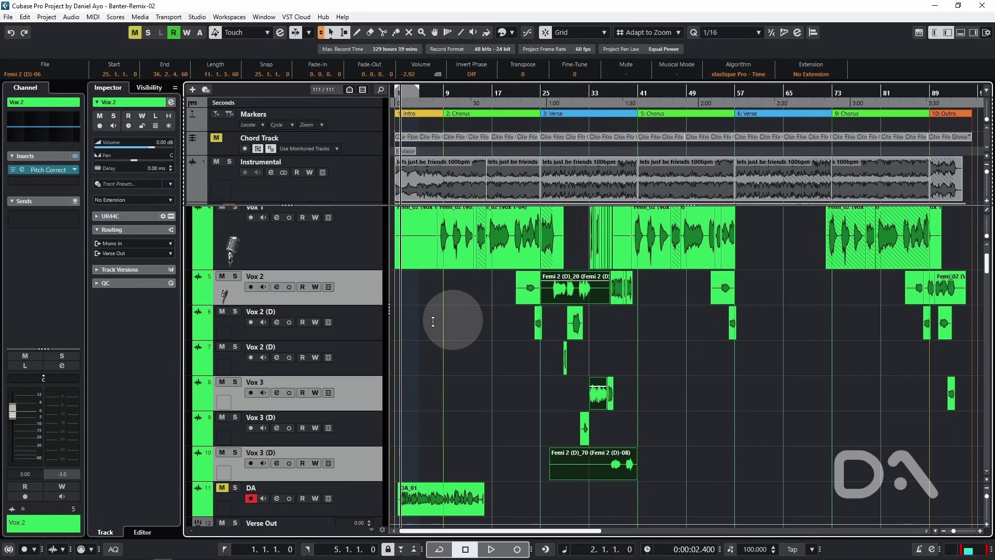
right_click(369, 298)
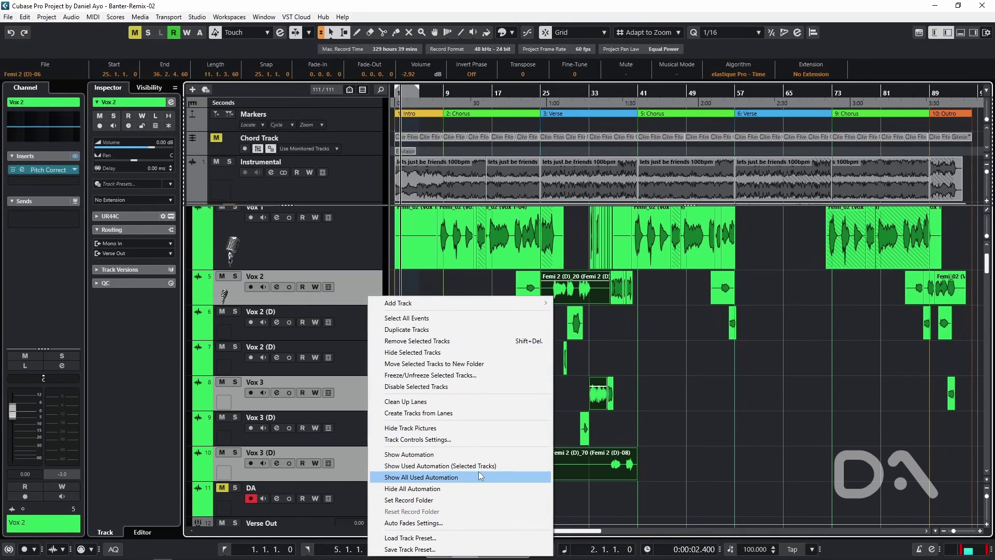
click(447, 364)
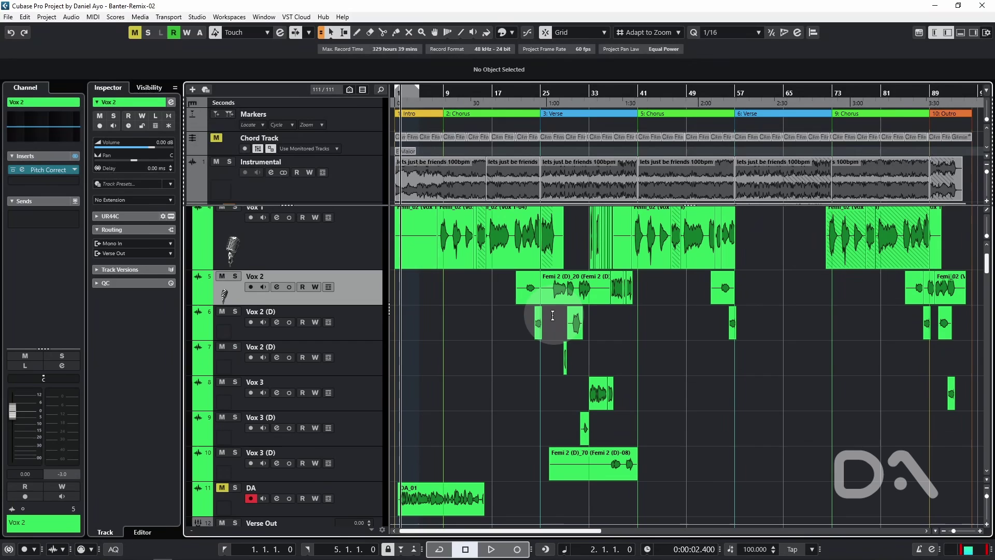
Tick Show Event Volume Curves Always under Event Display > Audio and confirm.
key(F2)
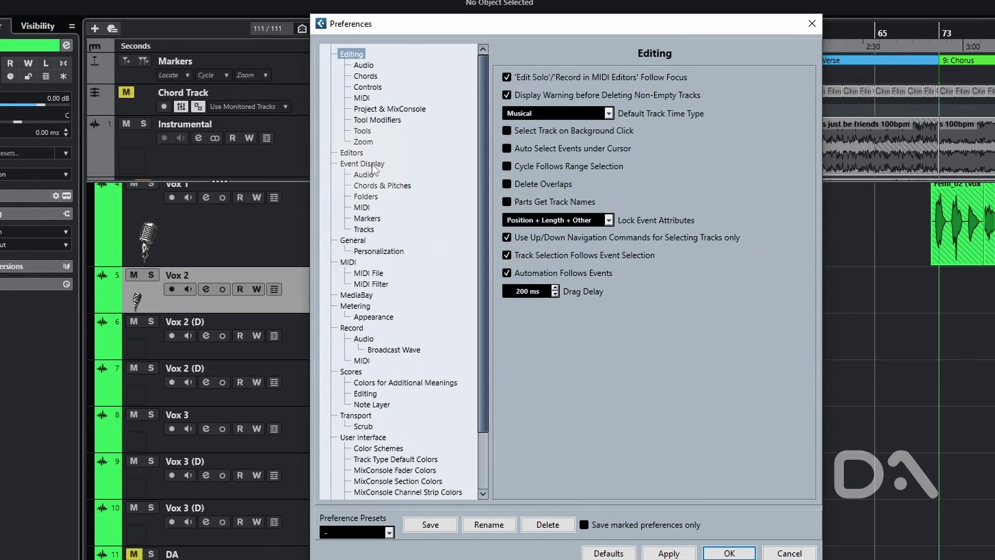
click(402, 192)
click(364, 174)
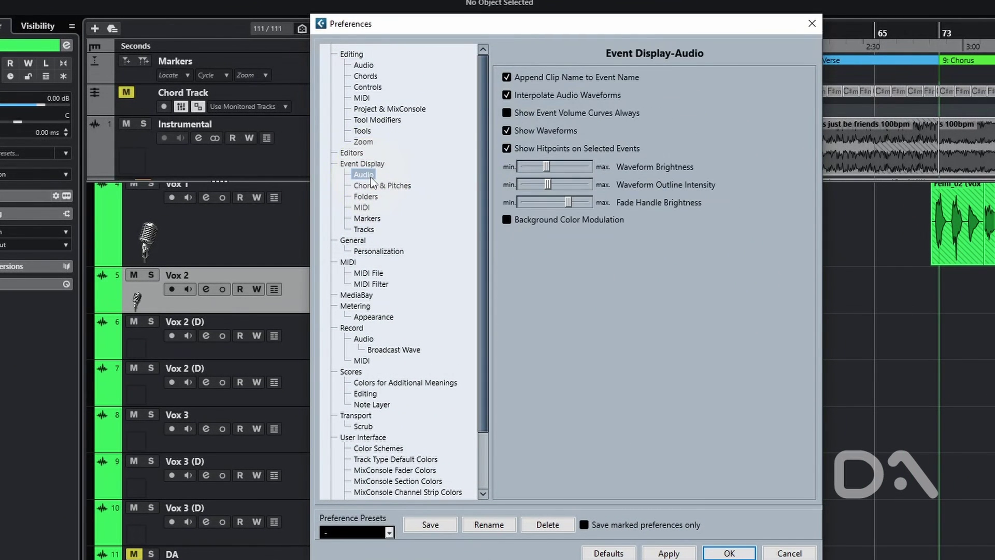
click(548, 116)
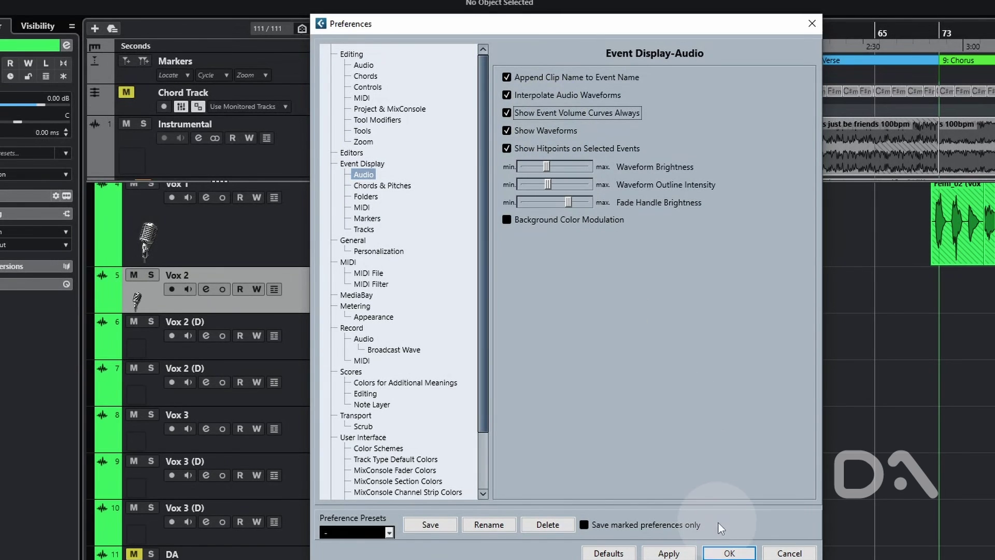
click(730, 553)
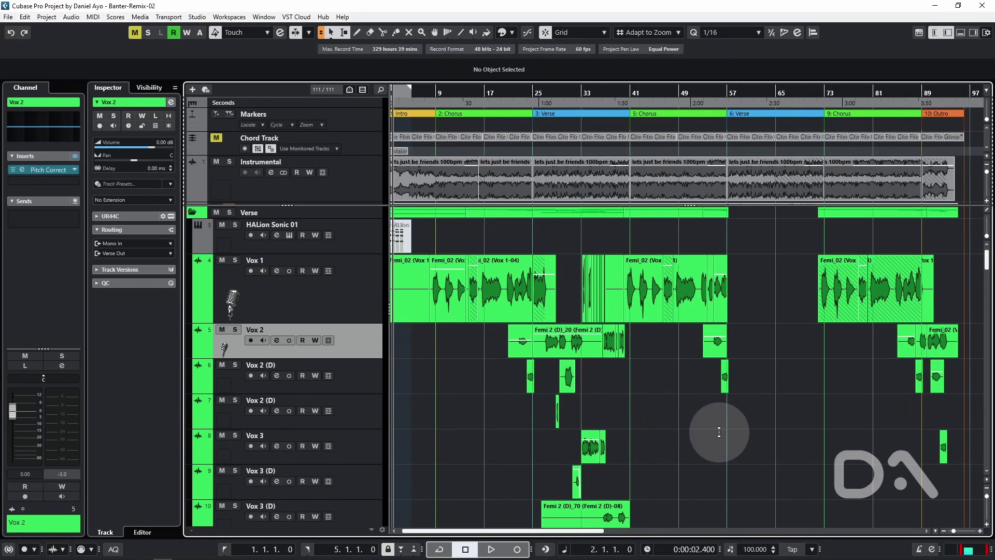
Tick 'Select Tool: Show Extra Info' on the Editing > Tools preferences page.
key(F2)
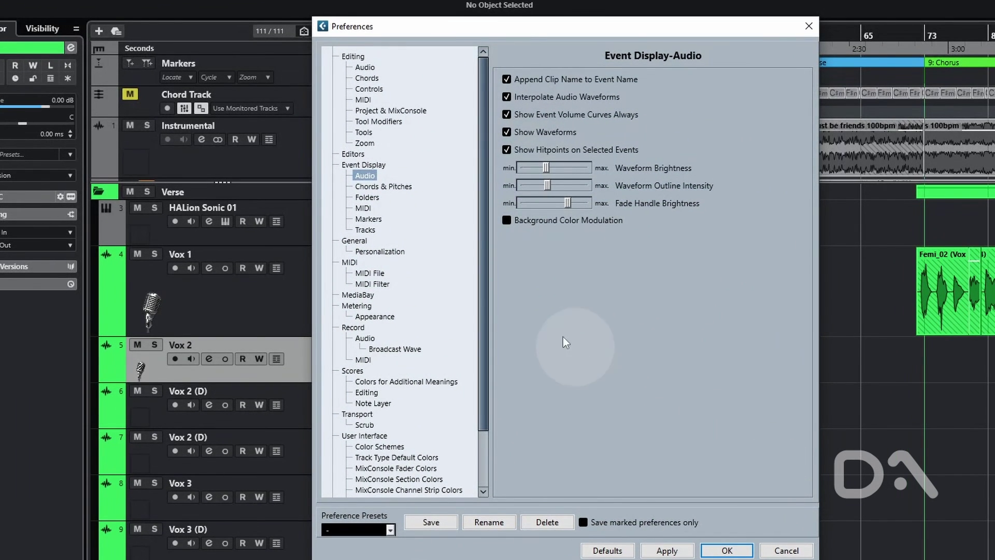
click(351, 57)
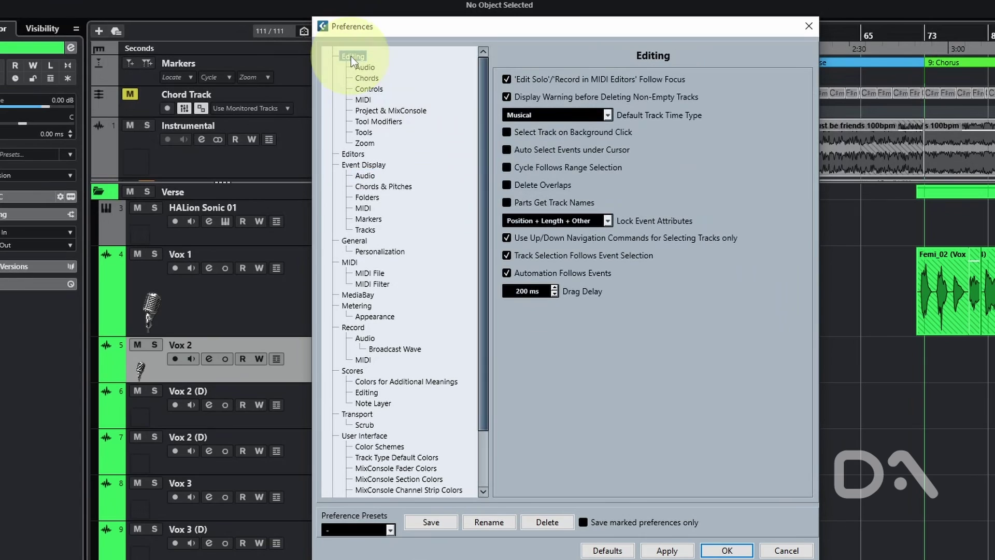
click(364, 134)
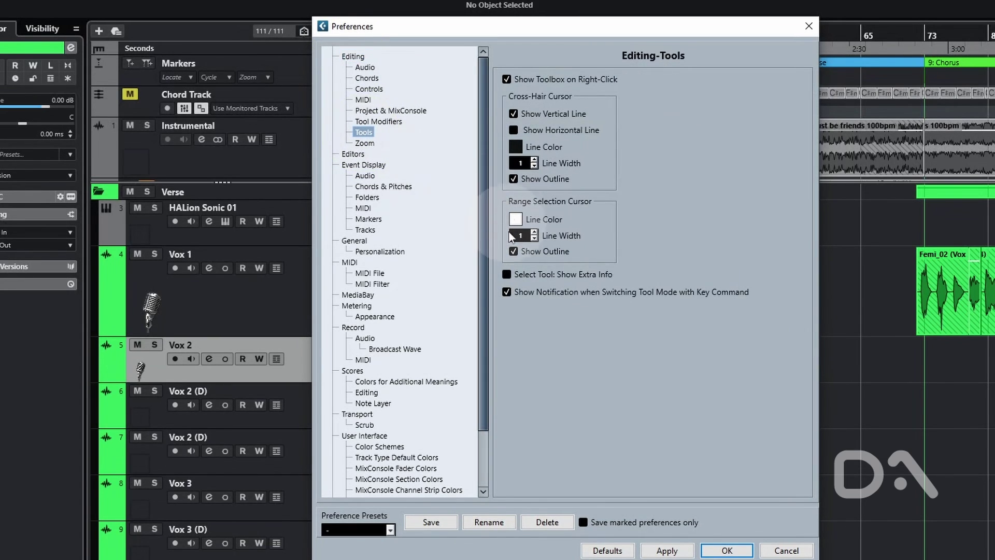
click(507, 275)
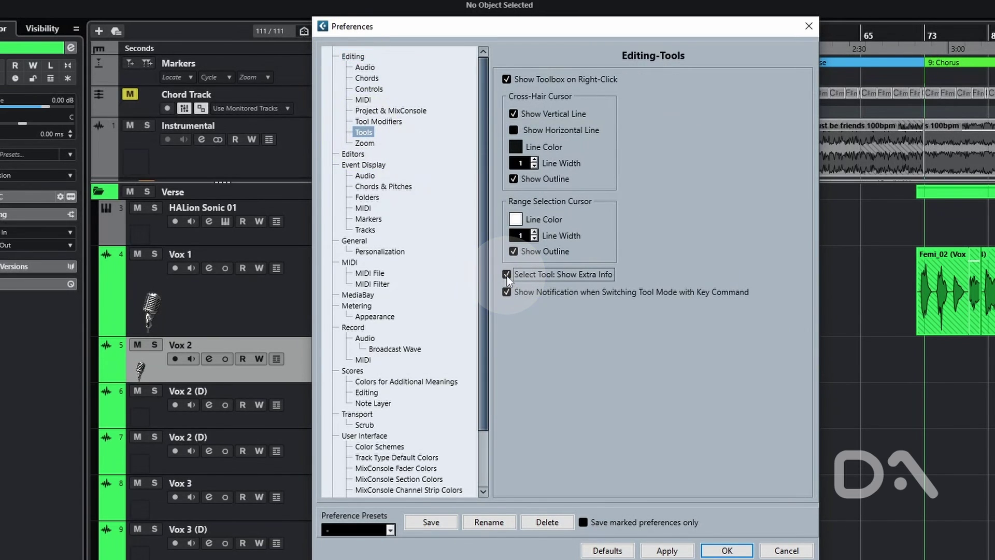
click(720, 550)
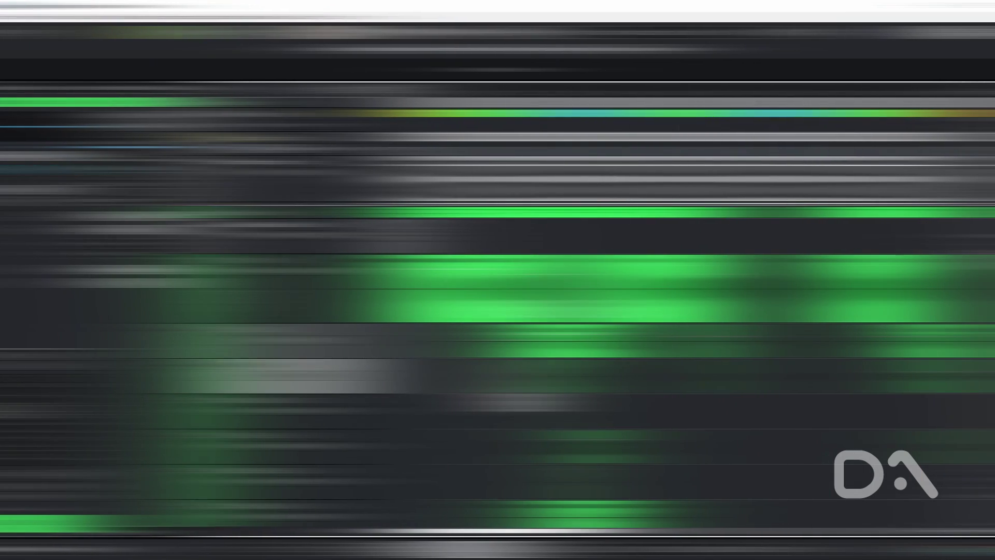
click(502, 385)
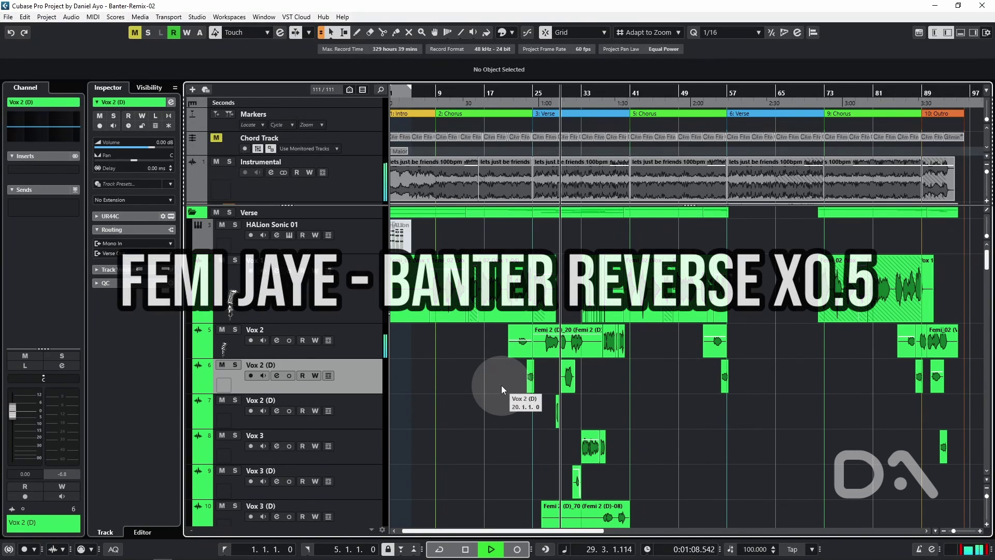
key(space)
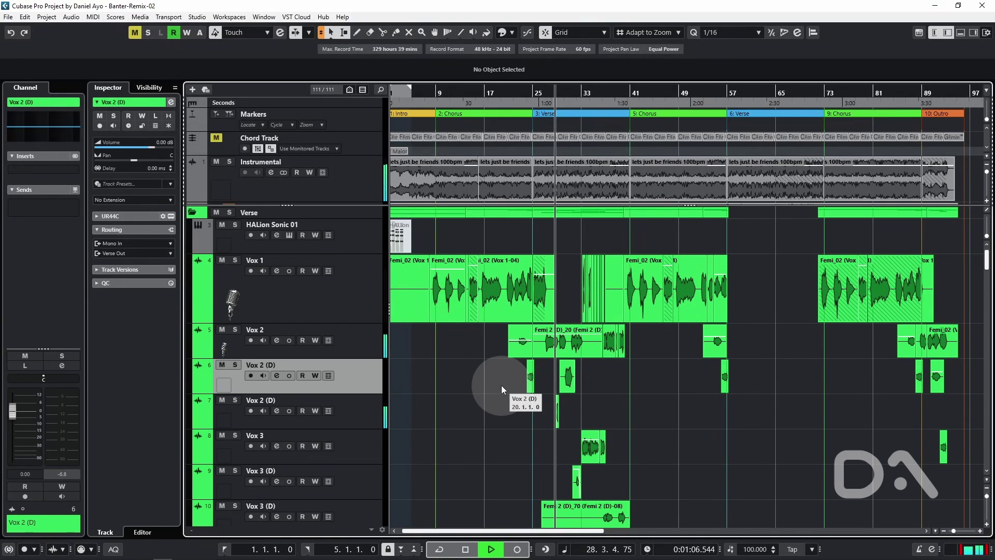
key(space)
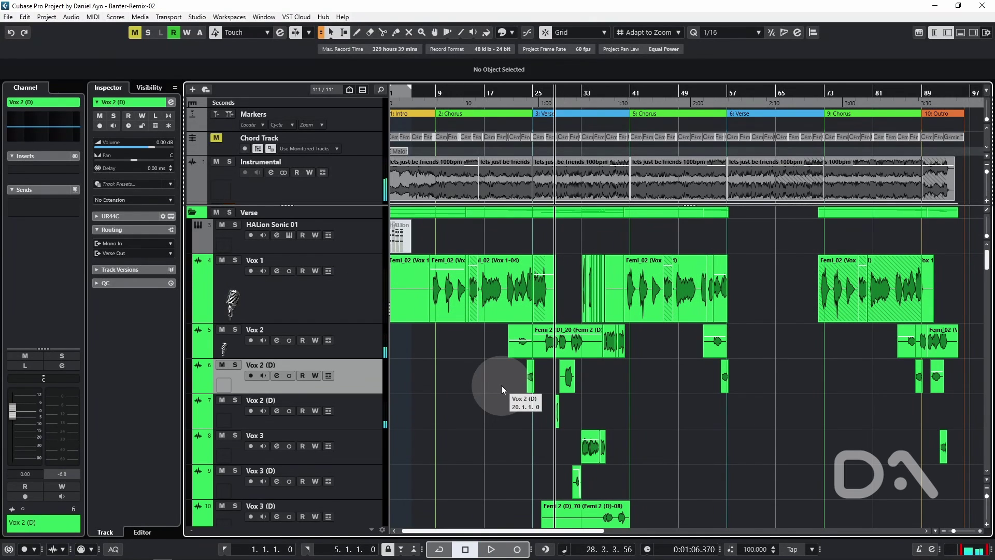
key(space)
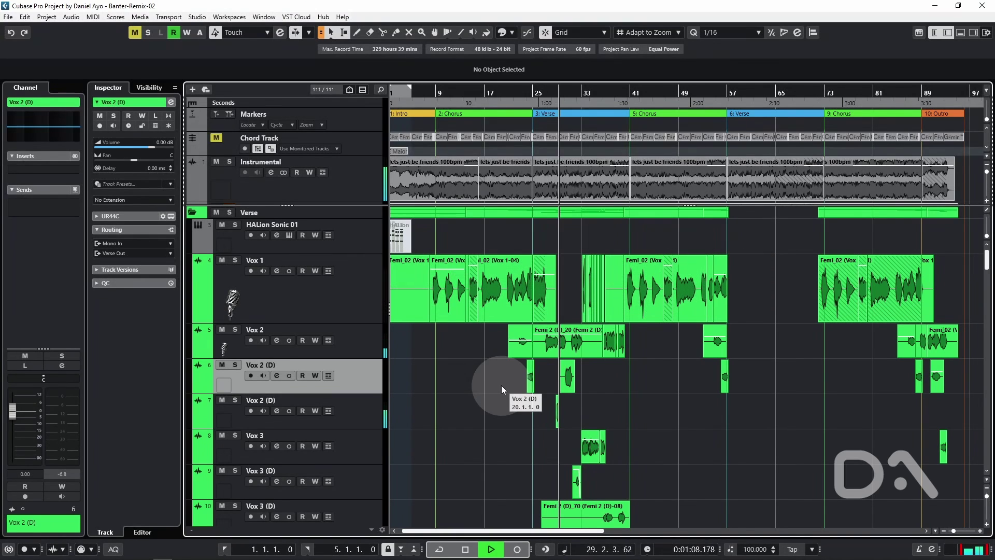
key(space)
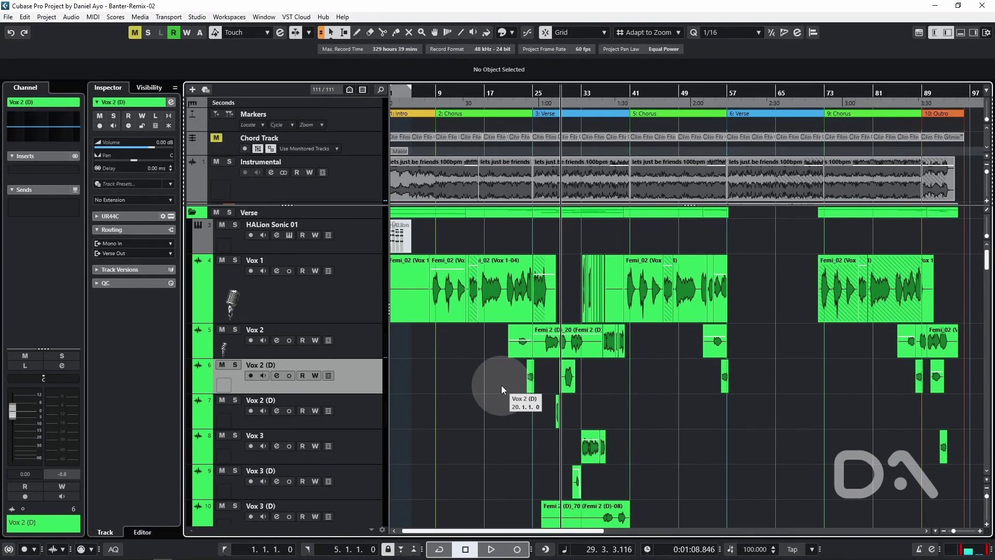
key(space)
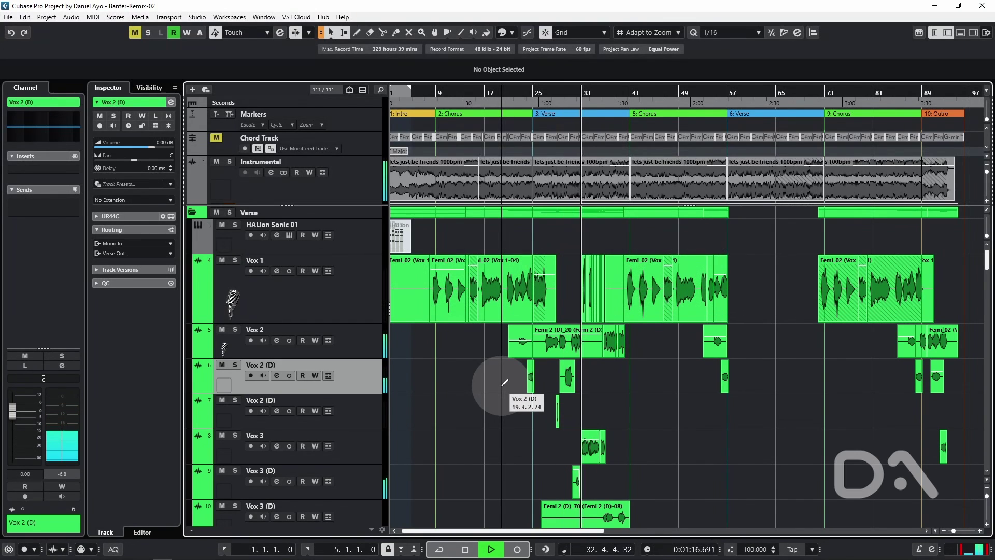
key(space)
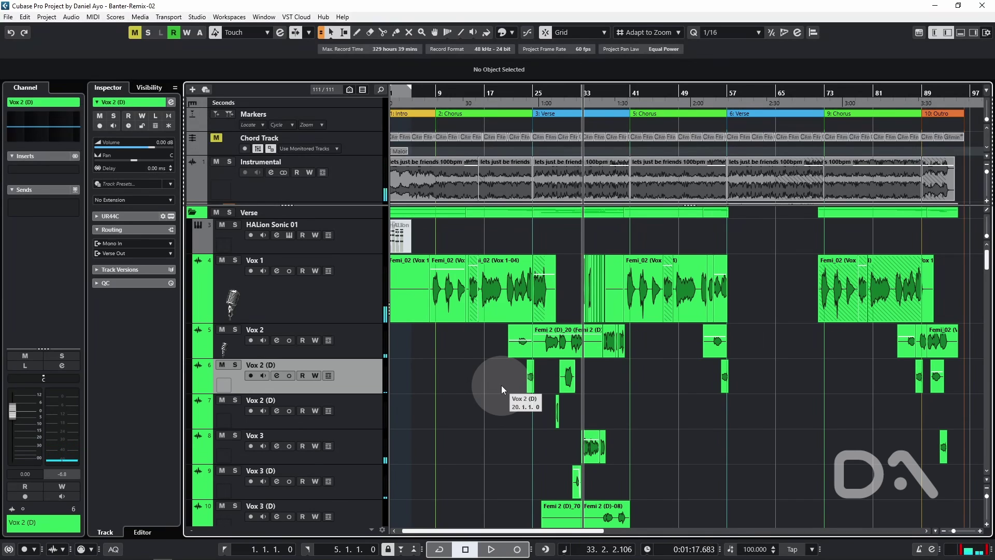
key(space)
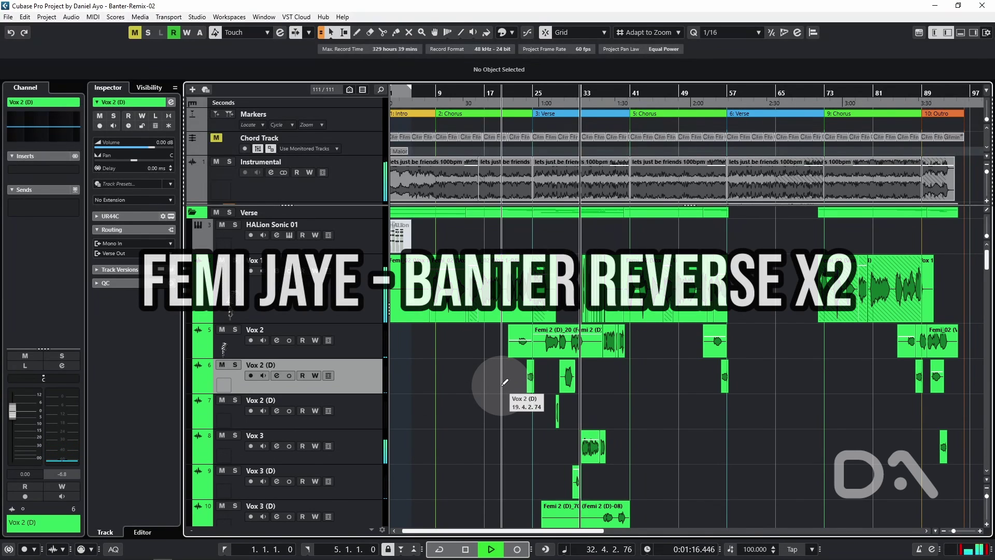
key(KP_Subtract)
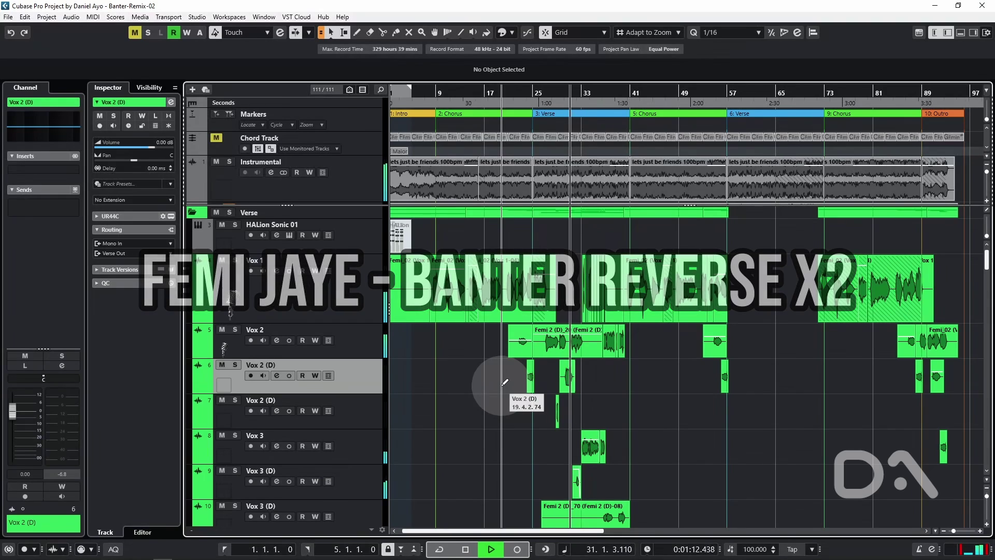
key(space)
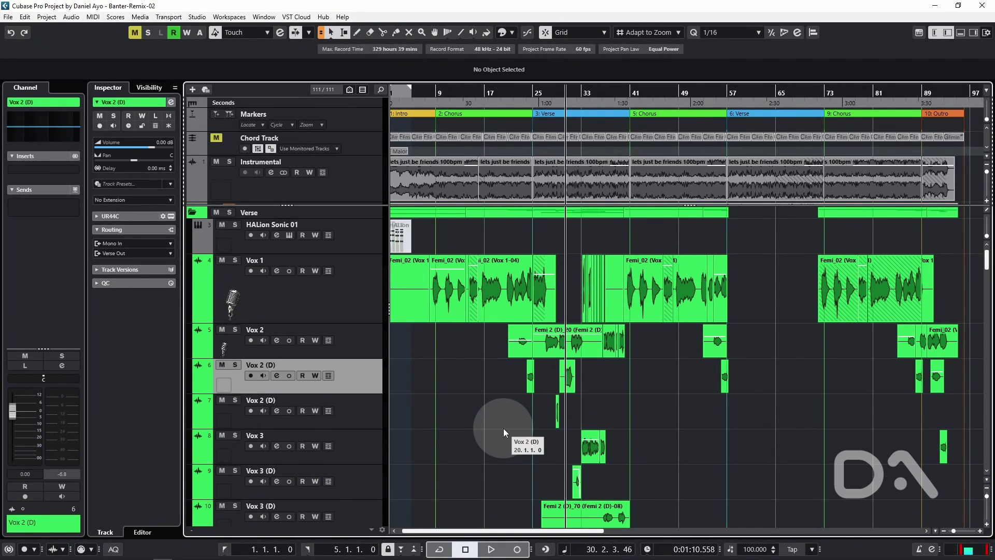
Under Transport > Scrub, enable Use Inserts While Scrubbing and max out Scrub Tool Volume.
key(ctrl+comma)
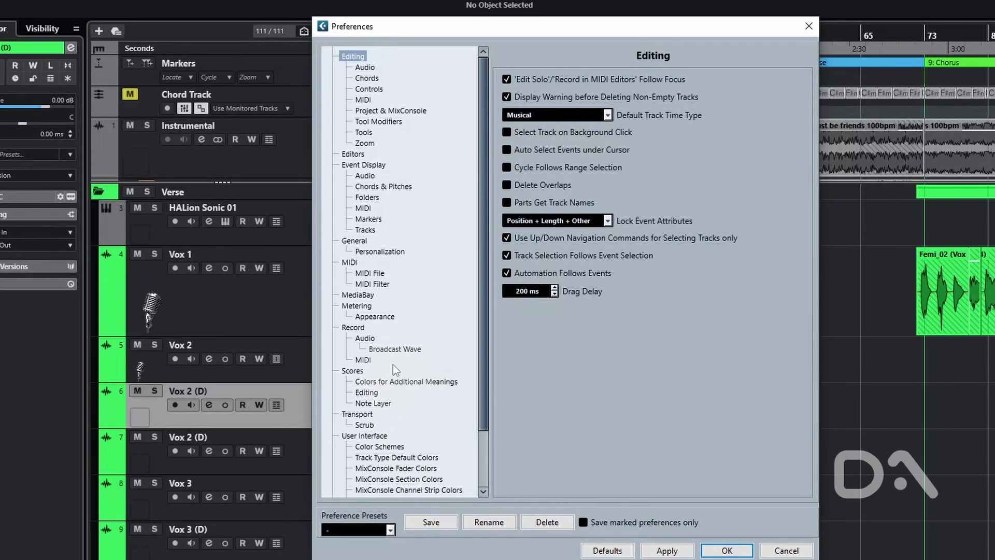
click(358, 414)
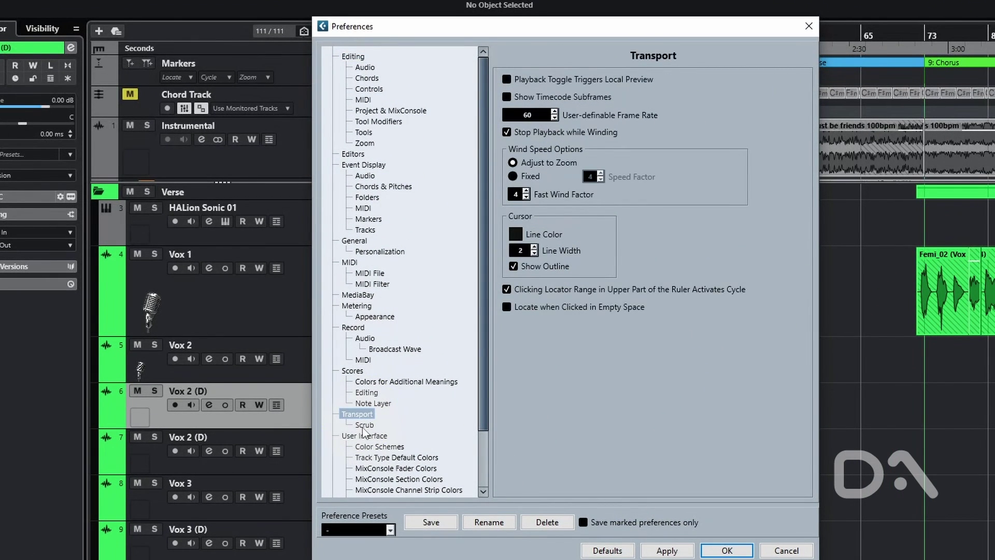
click(363, 426)
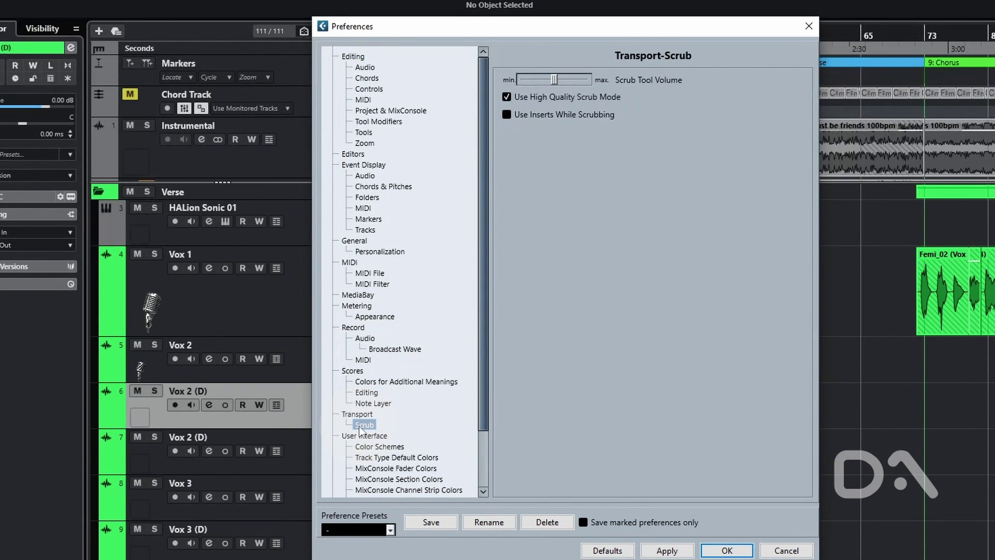
click(507, 116)
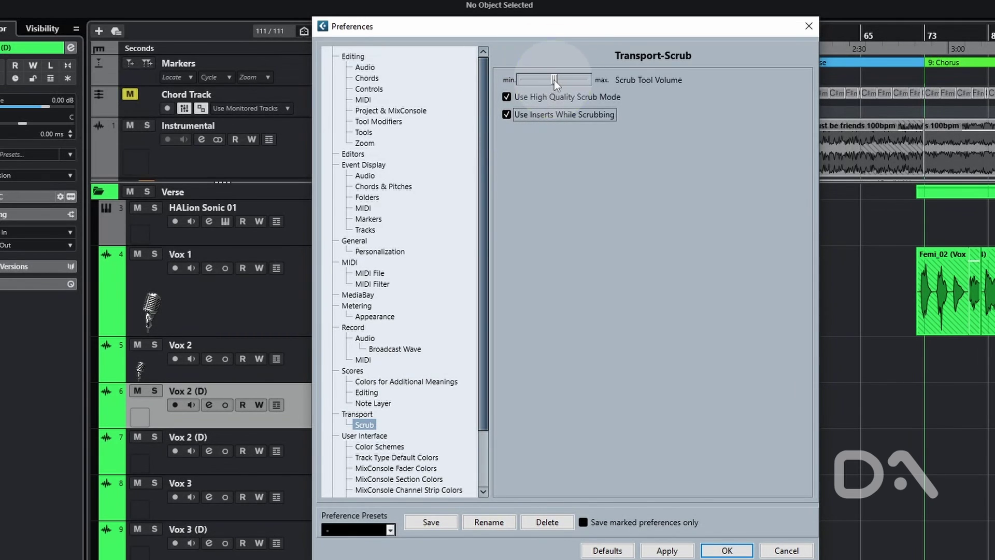
drag(555, 80, 651, 83)
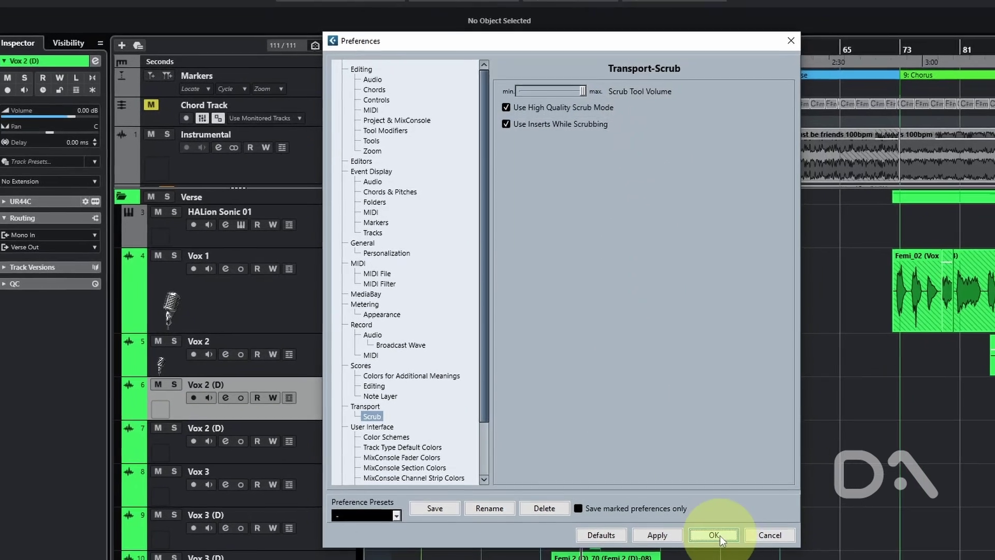
click(727, 551)
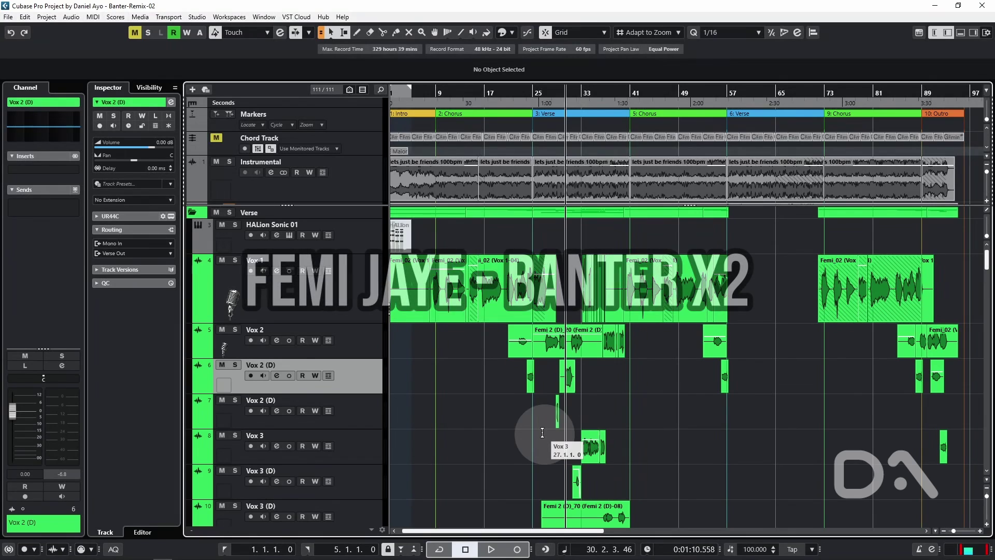
key(space)
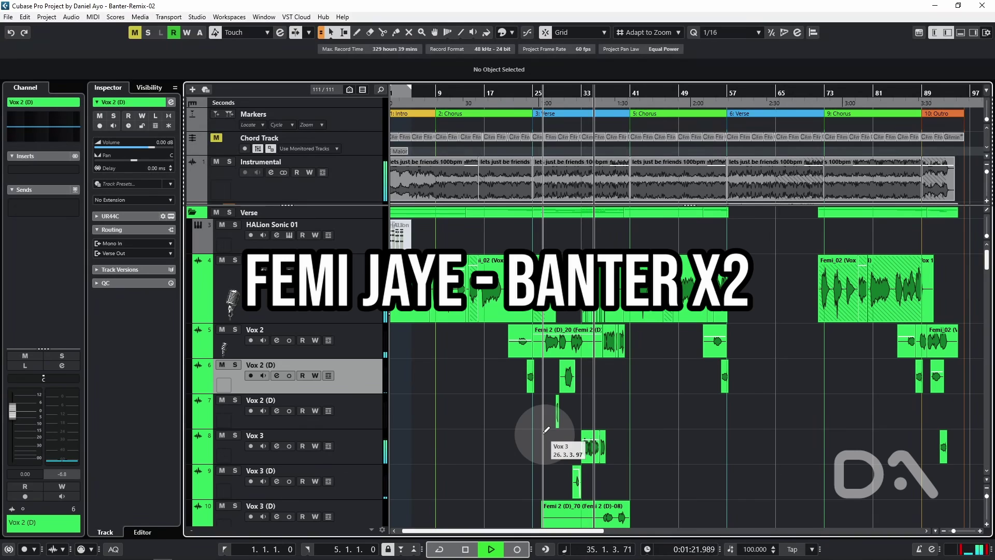
key(space)
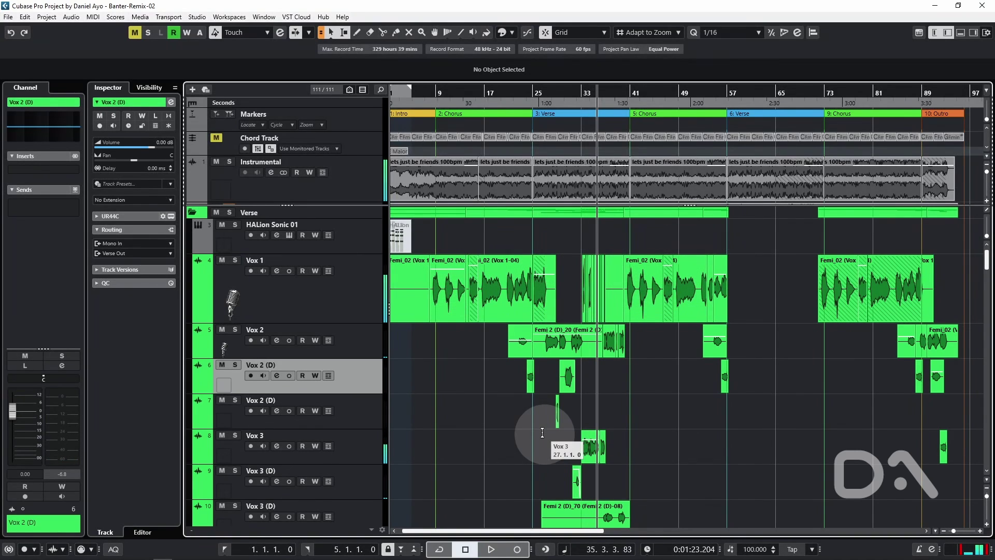